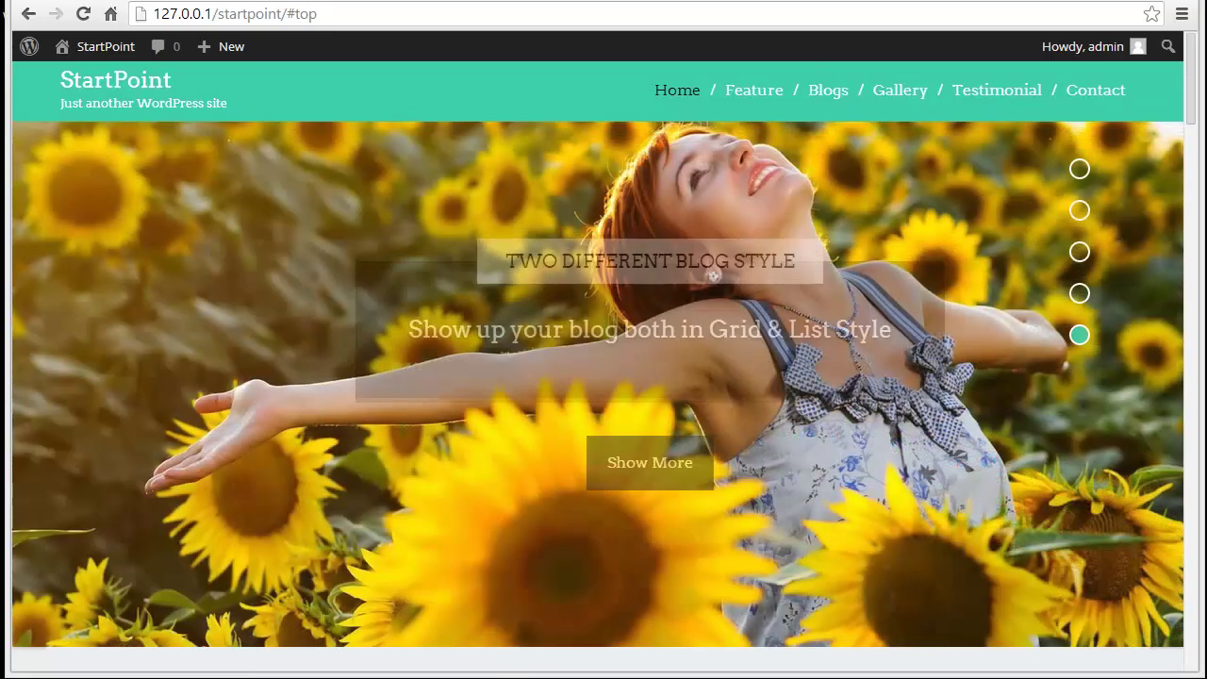
Step: Jump to the StartPoint Feature section from the top navigation menu
left_click(772, 81)
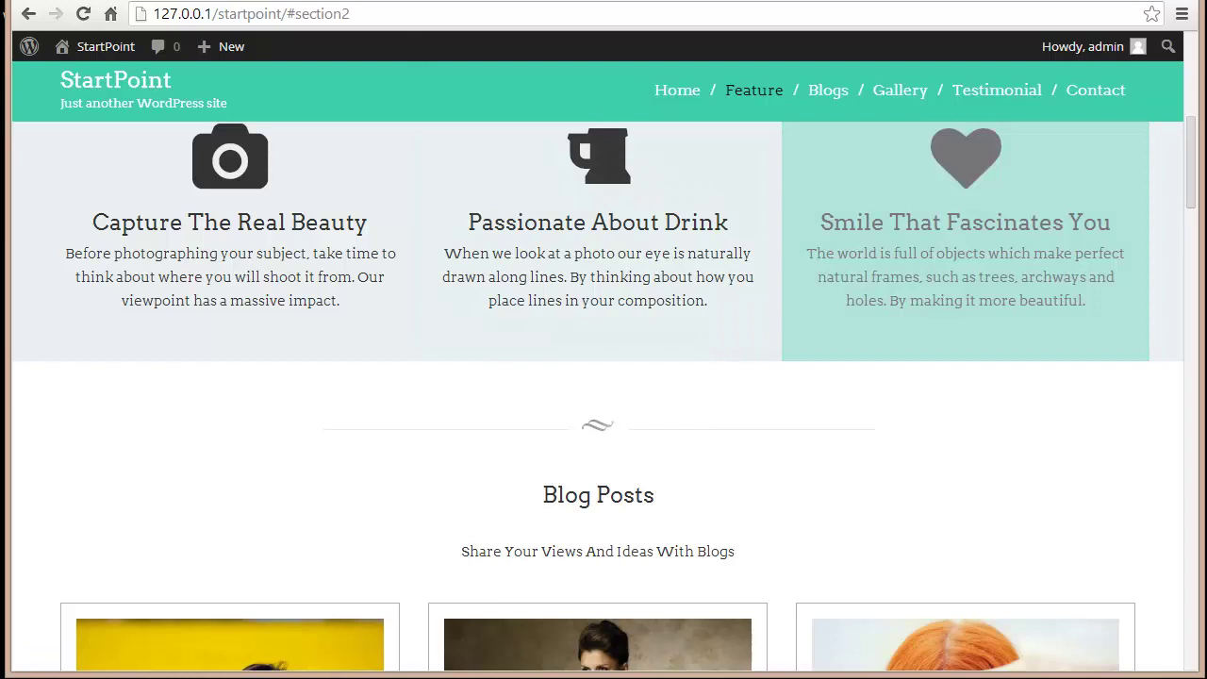
Step: Open the StartPoint 3 Column Feature Area options and inspect the First Icon class 'fa fa-camera fa-5x'
left_click(118, 2)
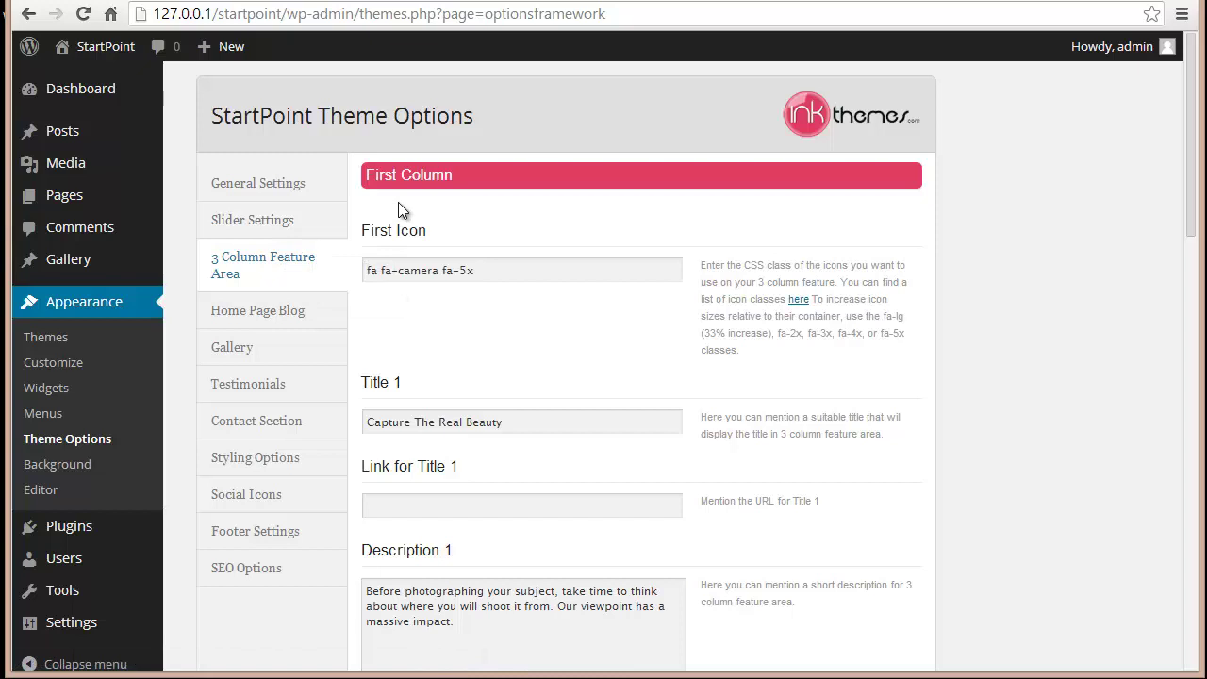
left_click(368, 271)
left_click_drag(368, 270, 474, 270)
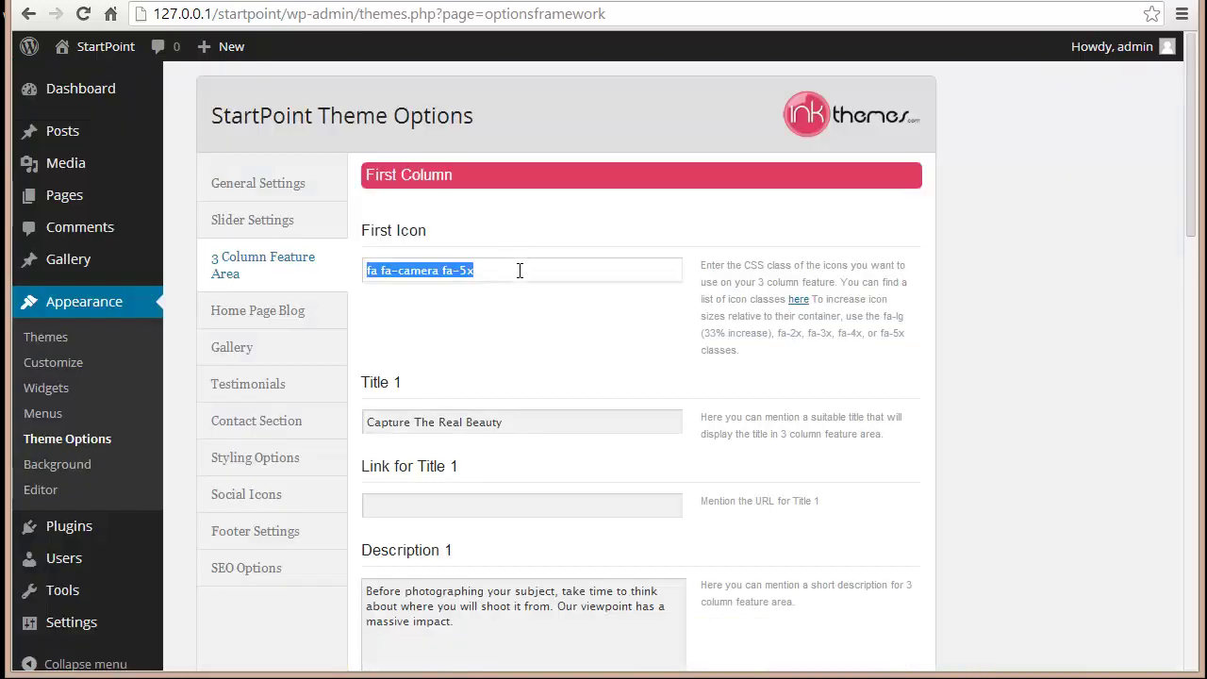
left_click(519, 270)
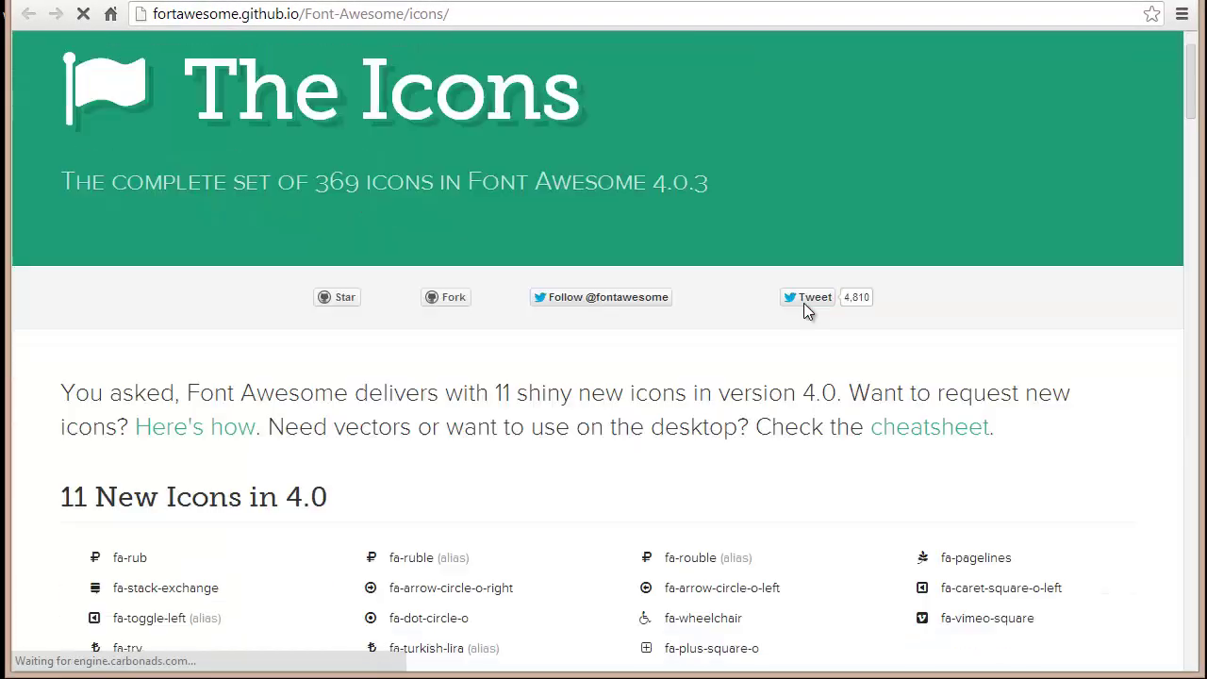
Step: Find fa-laptop in the Font Awesome icon list and copy its class name
scroll(803, 312, "down", 6)
scroll(804, 303, "down", 3)
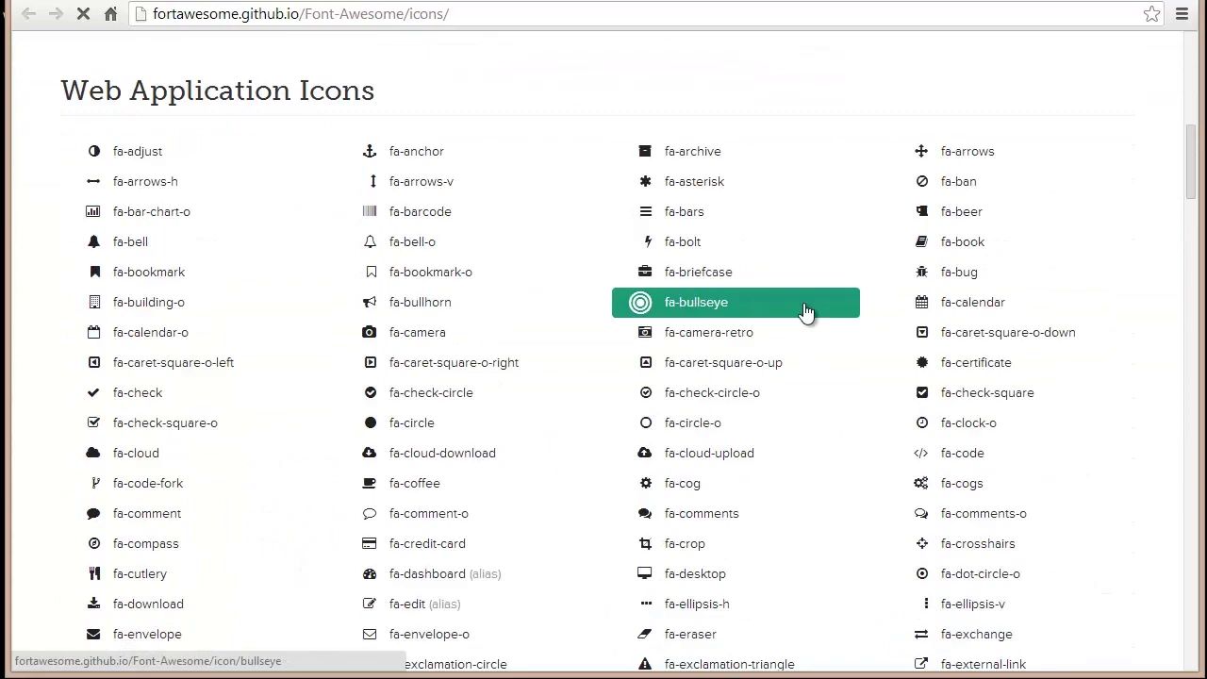
scroll(804, 309, "down", 20)
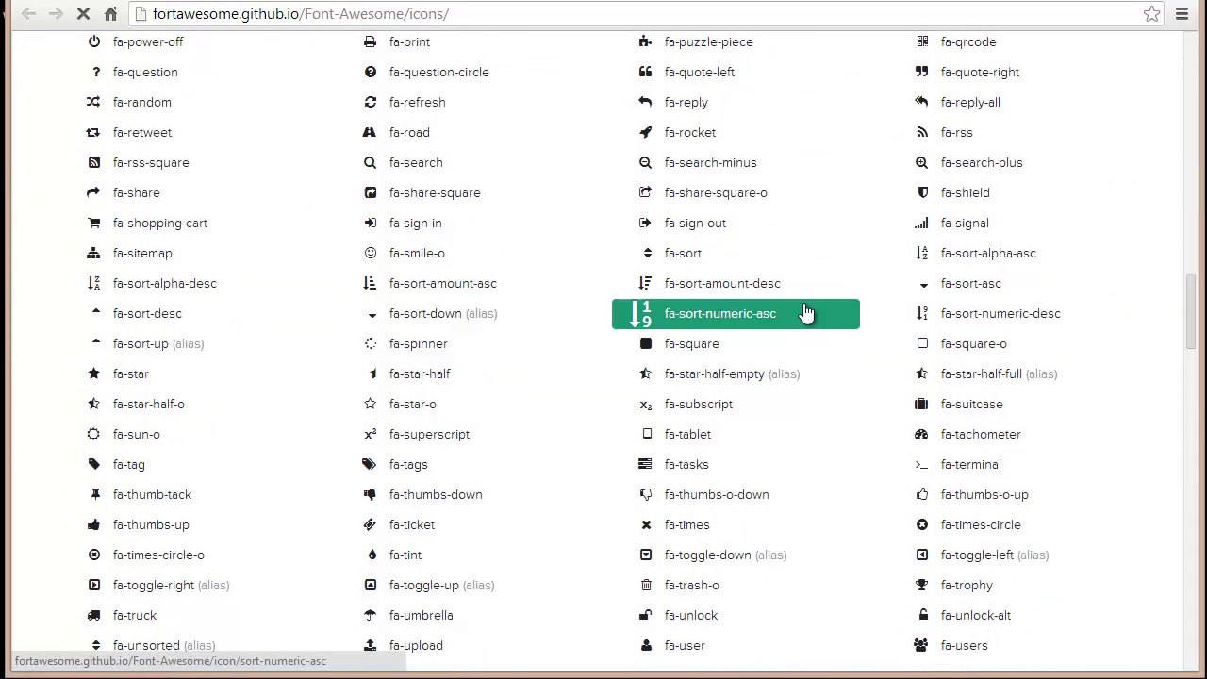
scroll(808, 311, "down", 8)
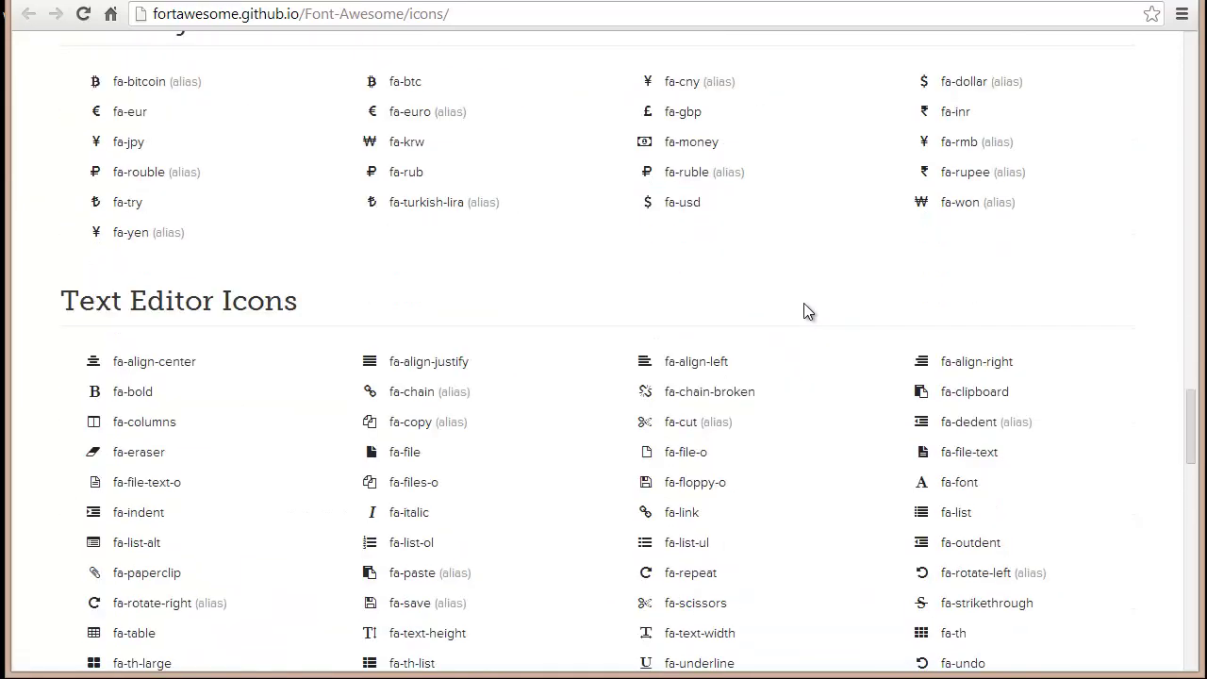
scroll(806, 311, "down", 4)
scroll(806, 311, "up", 15)
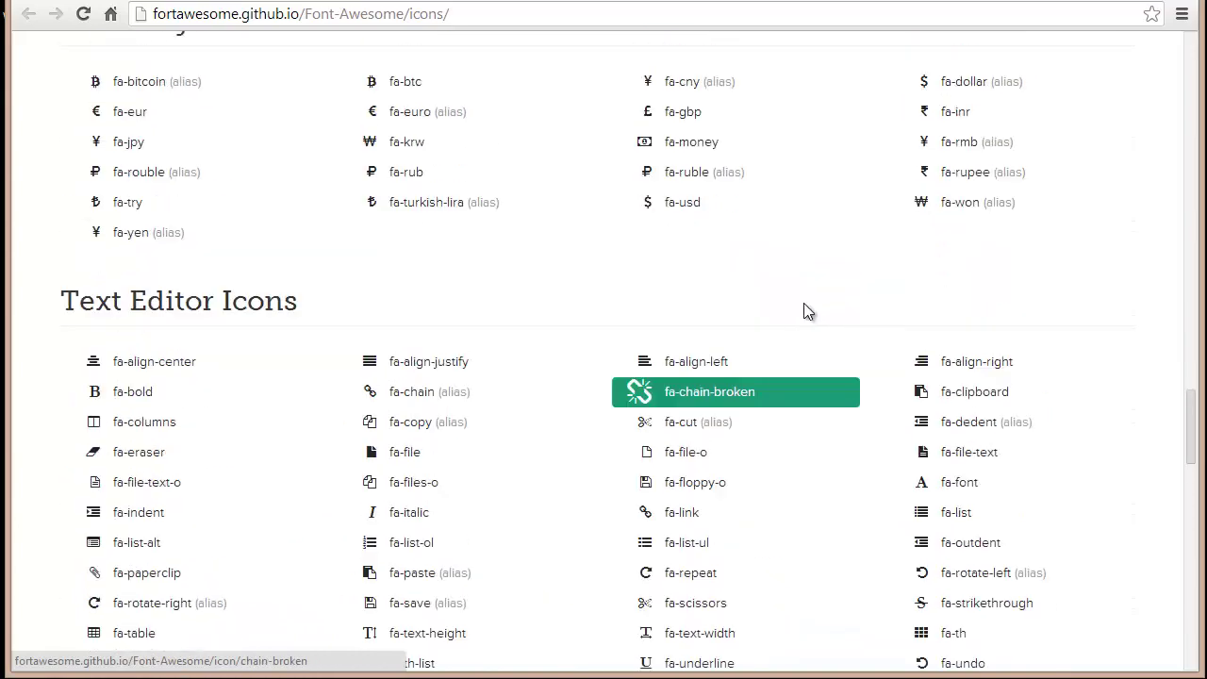
scroll(806, 311, "up", 10)
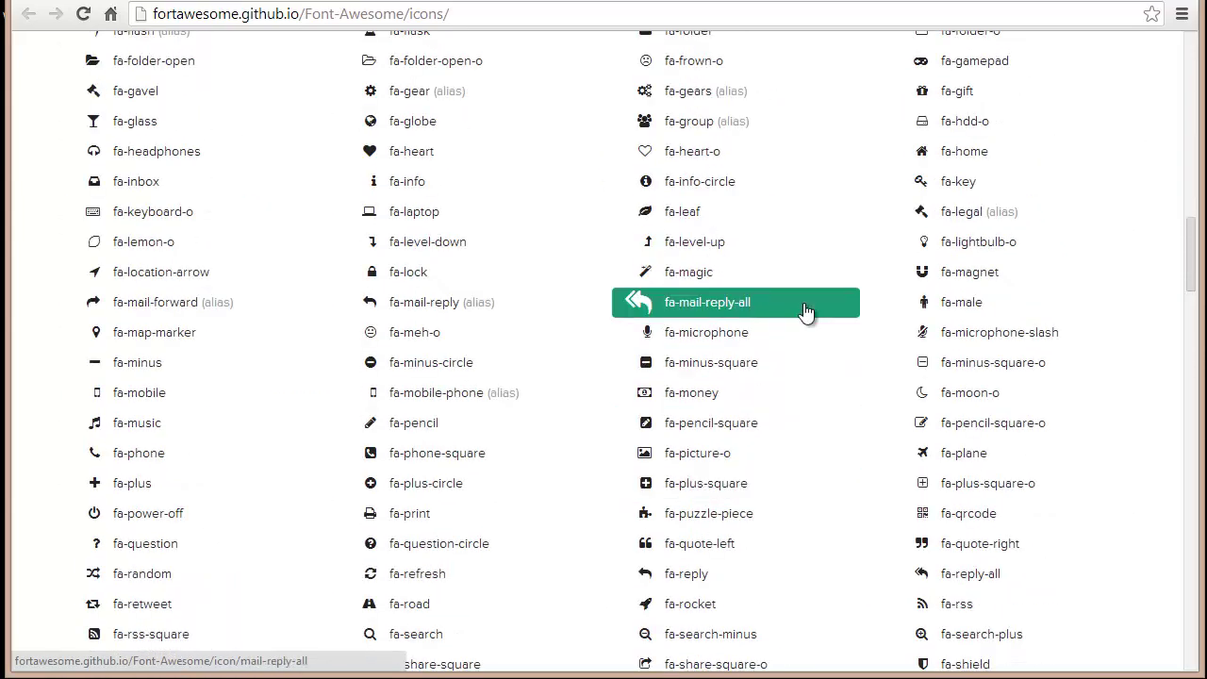
left_click(456, 215)
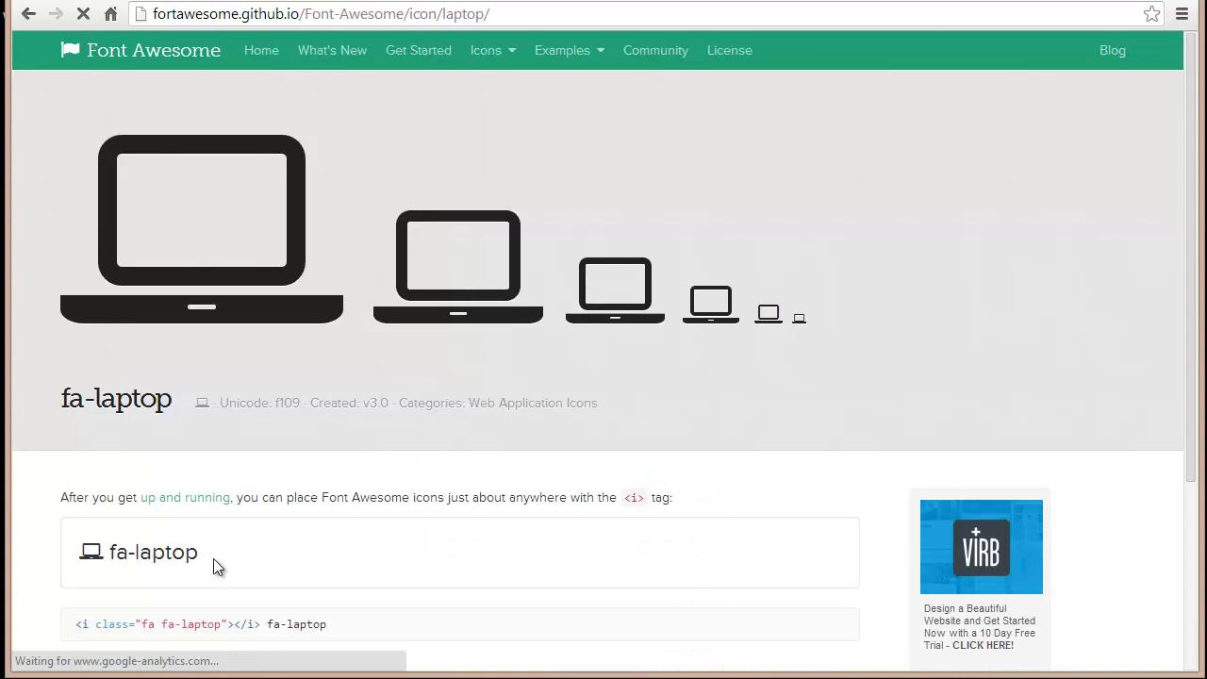
left_click_drag(213, 558, 112, 562)
key("ctrl+c")
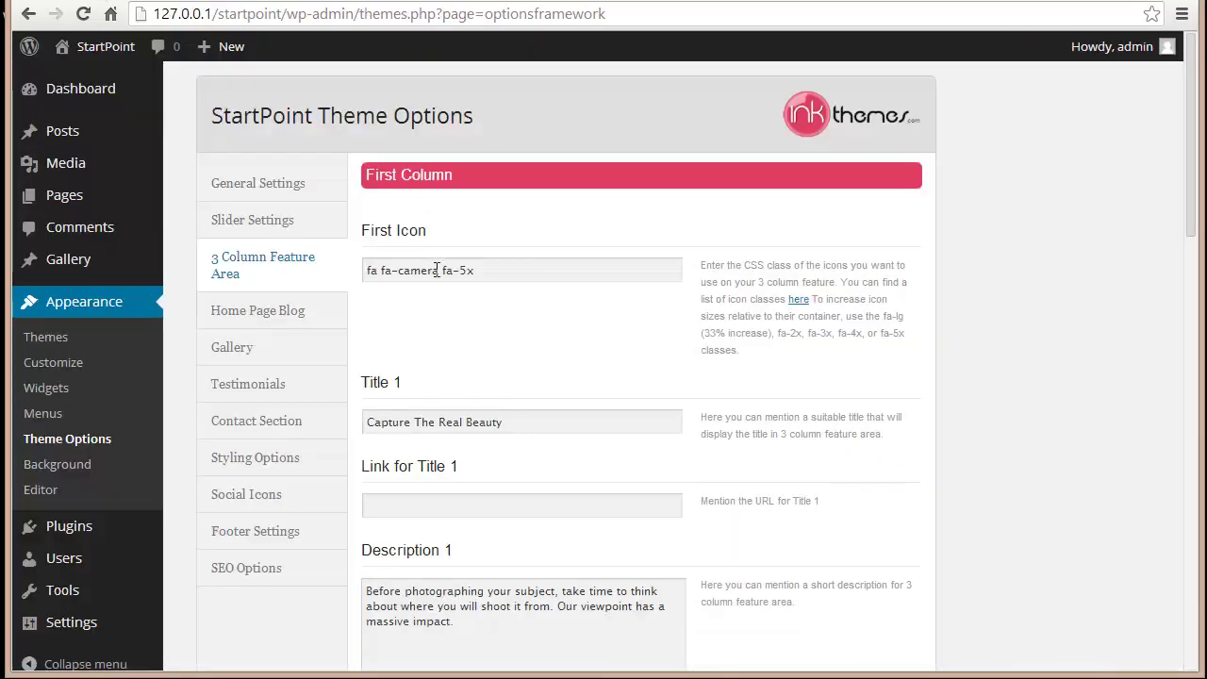
Step: Replace fa-camera with fa-laptop in the First Icon field and save all changes
left_click_drag(438, 271, 382, 274)
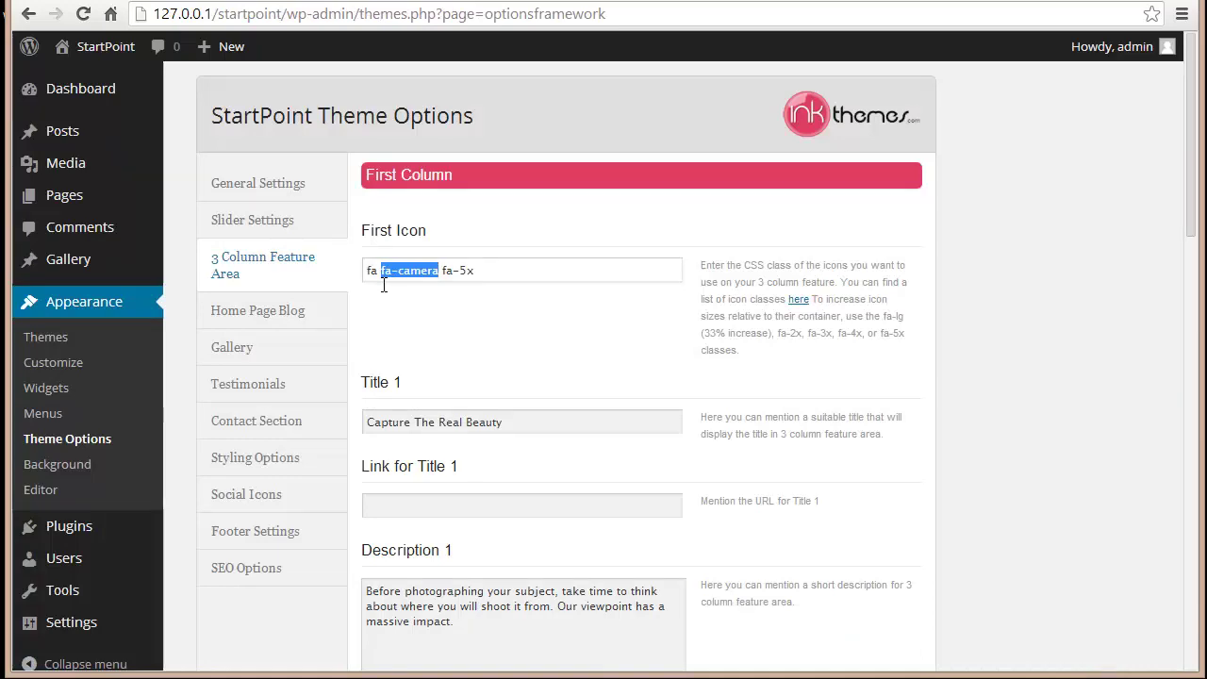
key("ctrl+v")
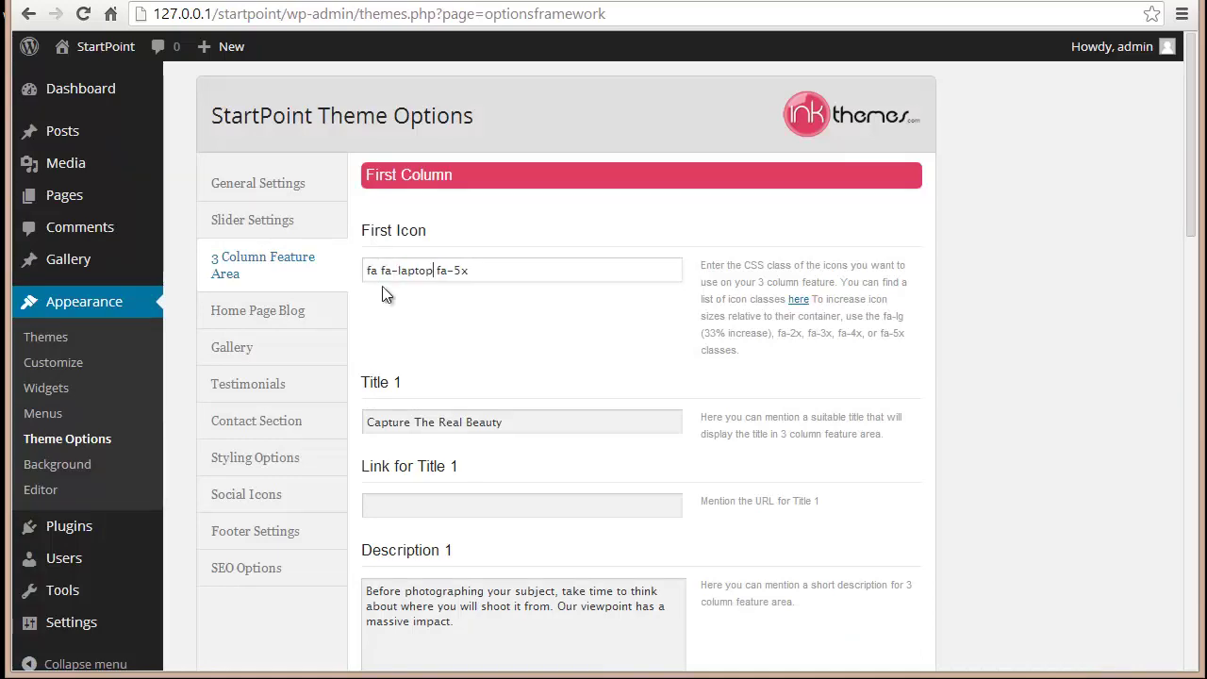
scroll(1094, 222, "down", 10)
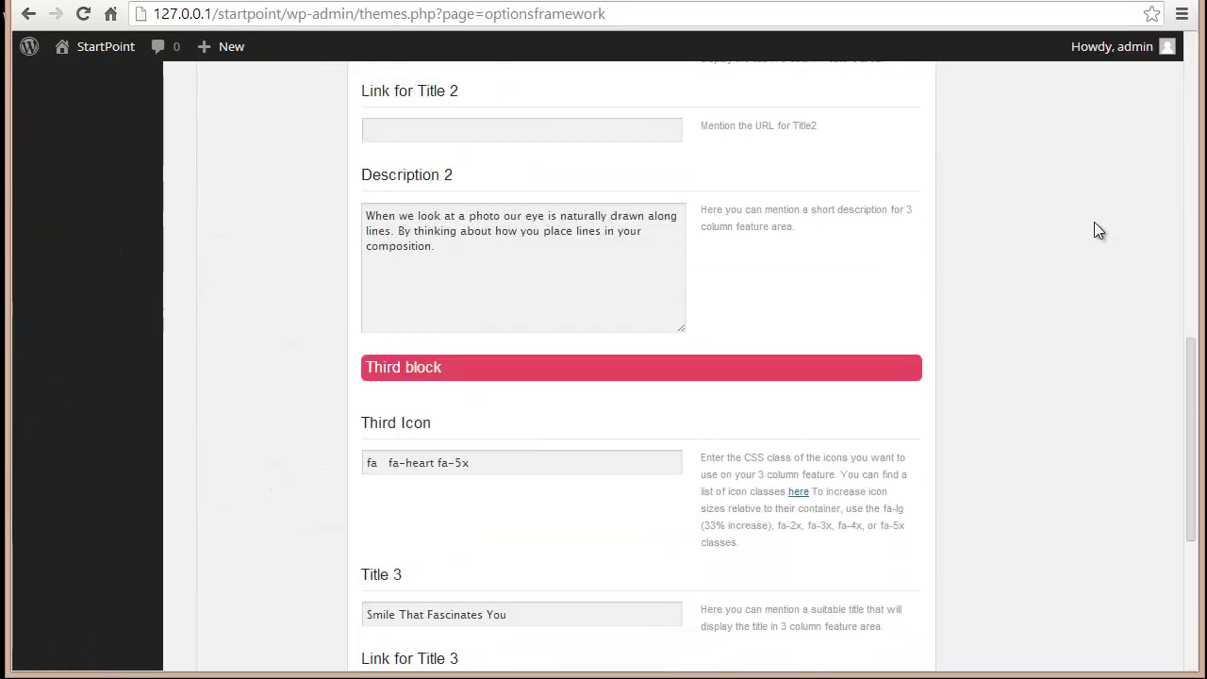
left_click(864, 575)
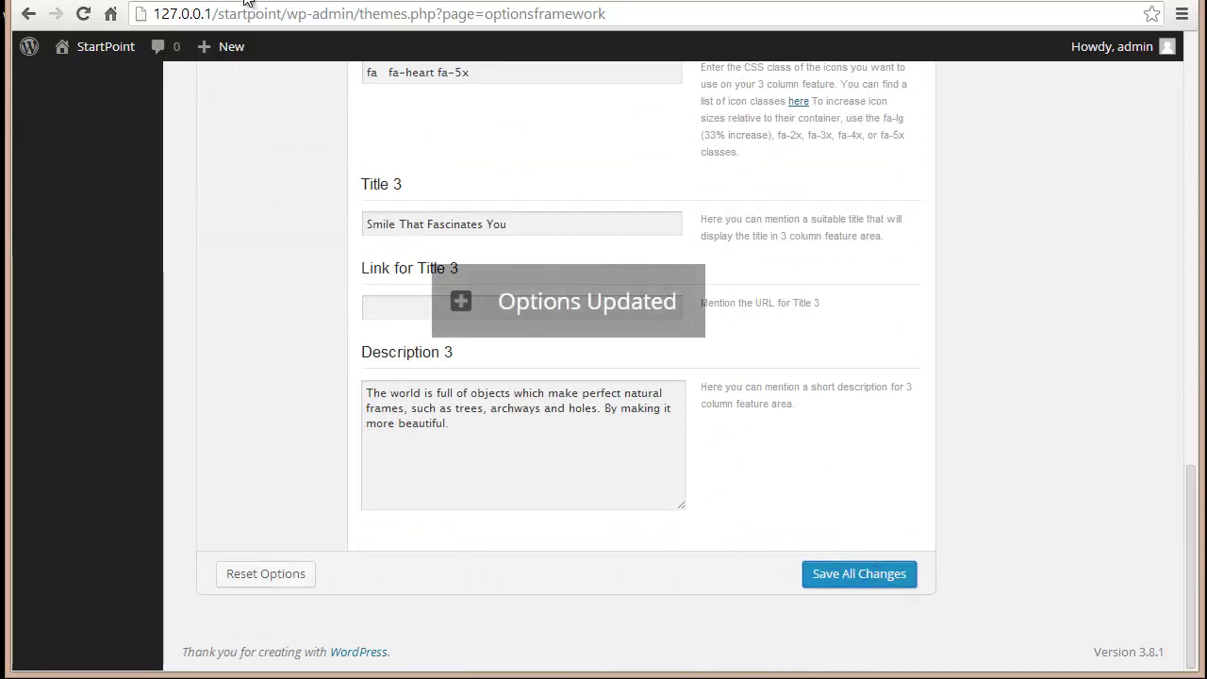
Step: Reload the front-end page so the first feature column shows the laptop icon
key("ctrl+Tab")
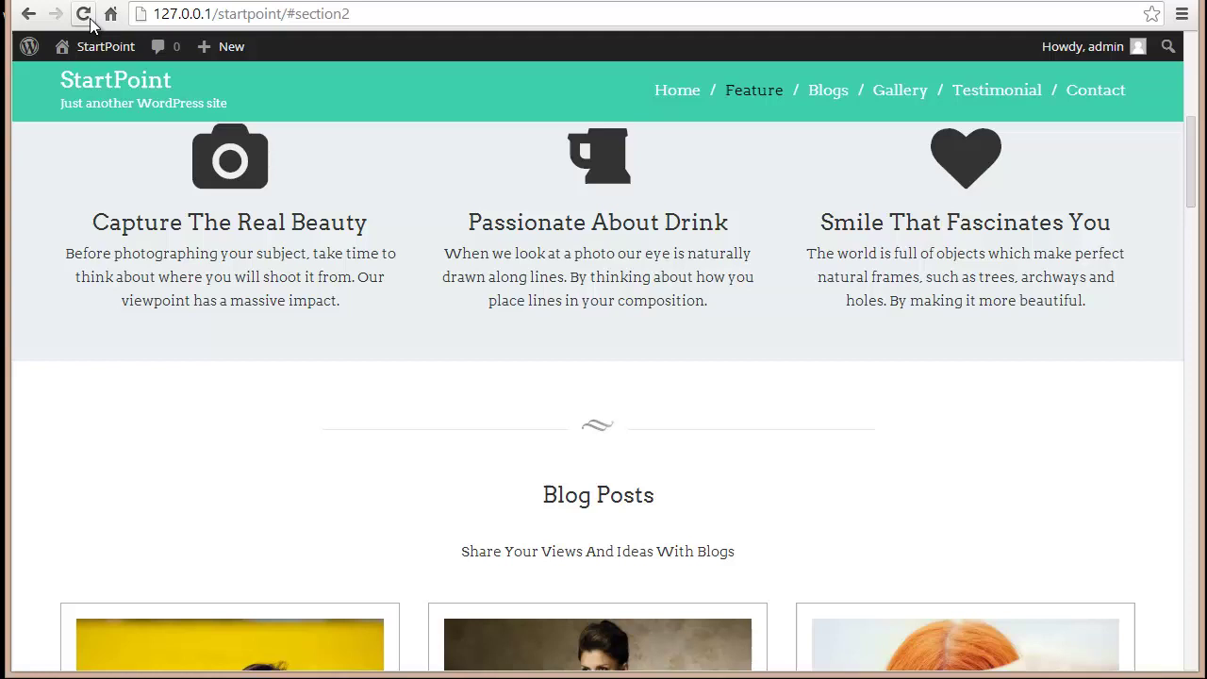
left_click(87, 17)
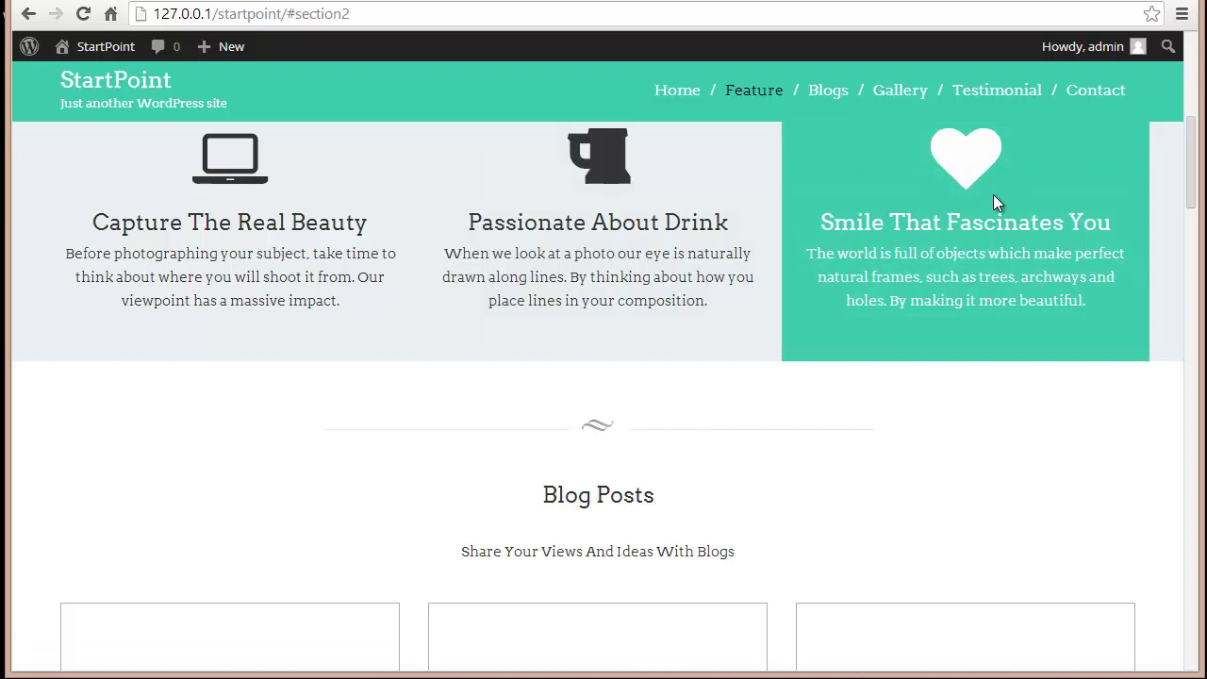
Step: Return to the Font Awesome icon list, open fa-heart-o and copy its class name
key("alt+Left")
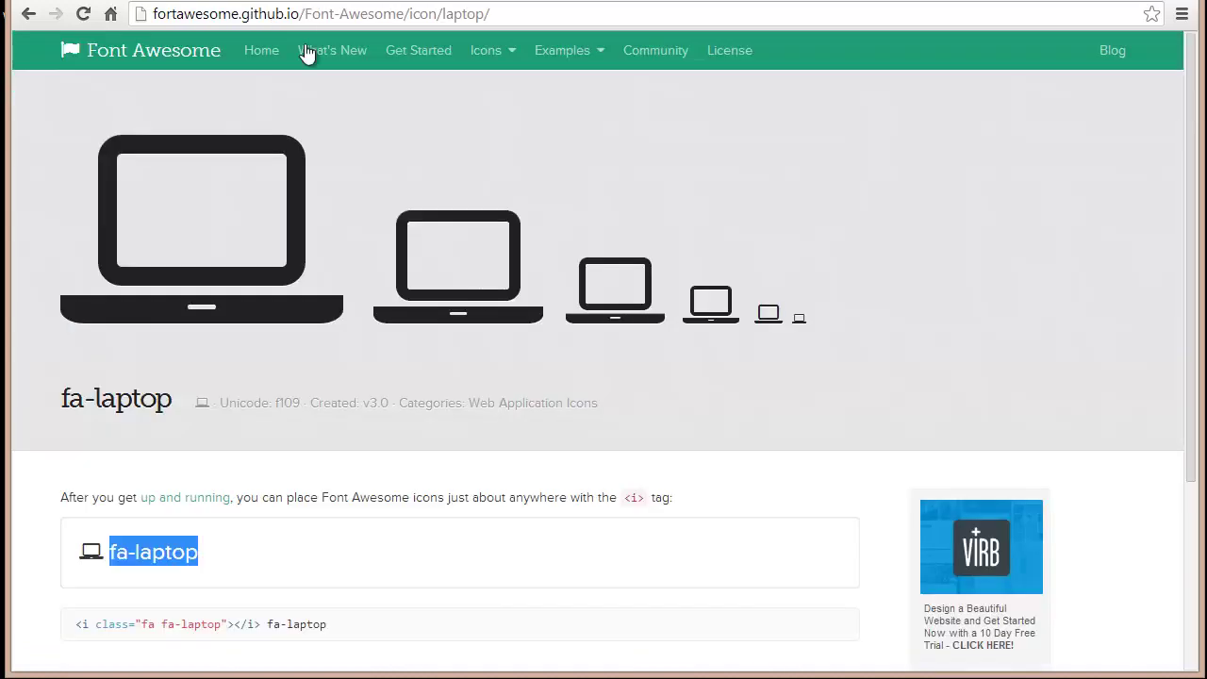
left_click(28, 13)
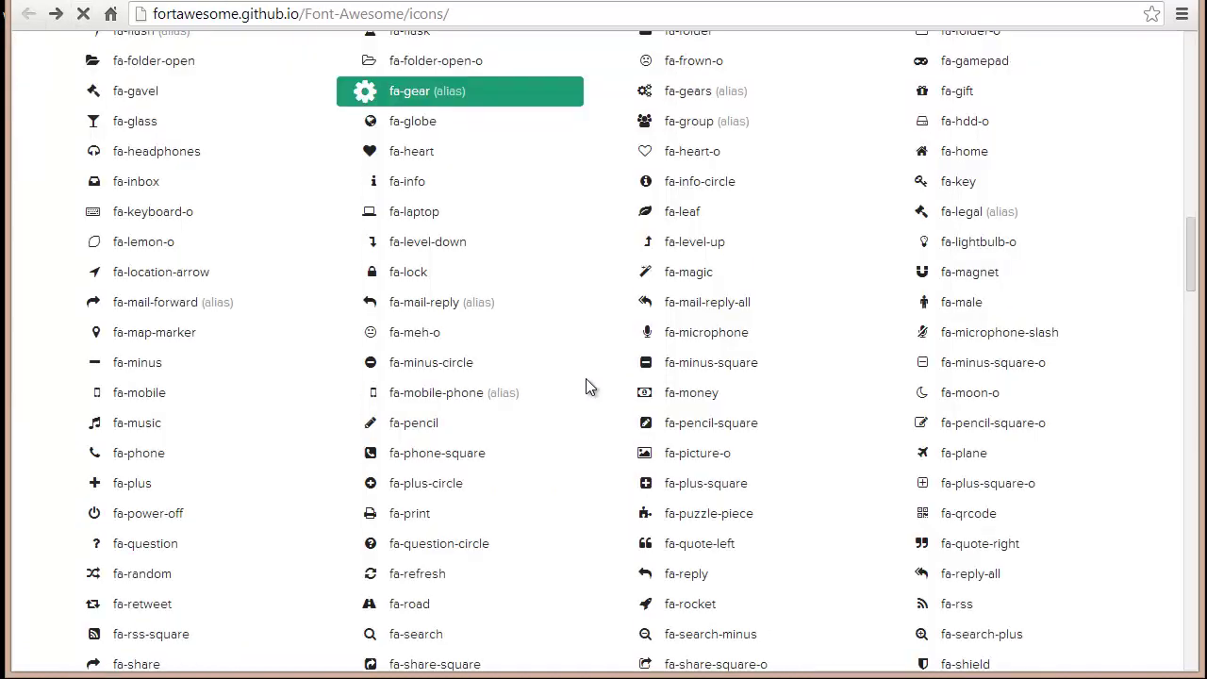
scroll(585, 392, "down", 5)
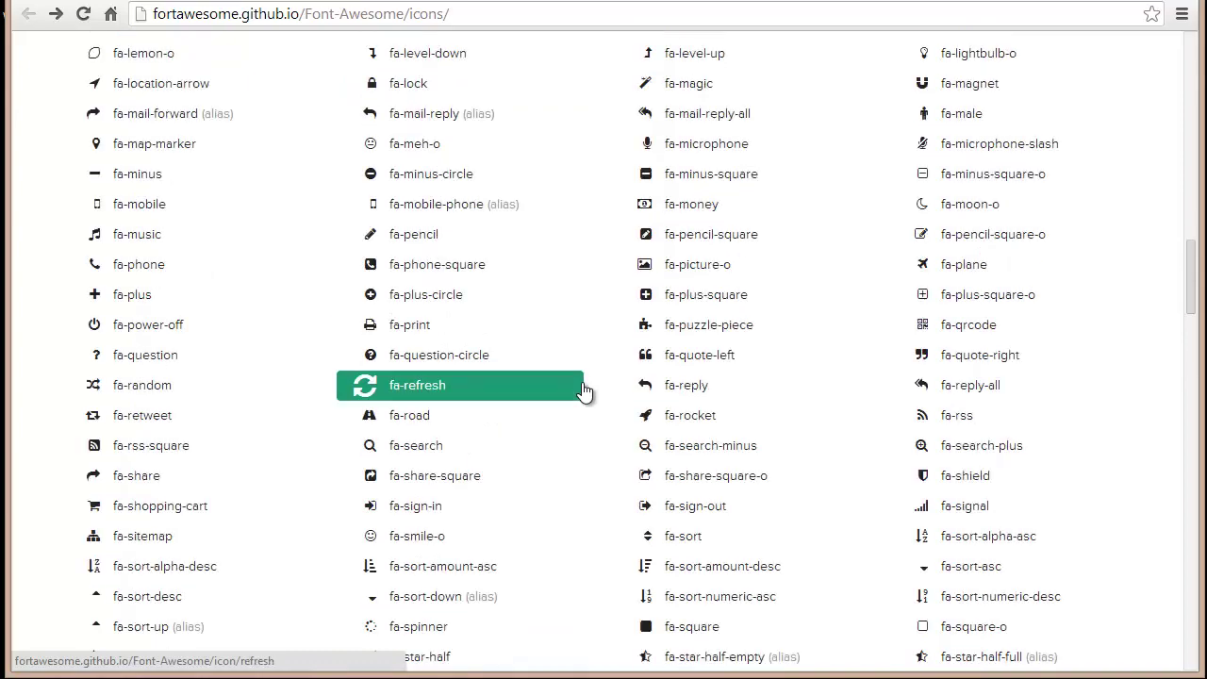
scroll(585, 392, "down", 2)
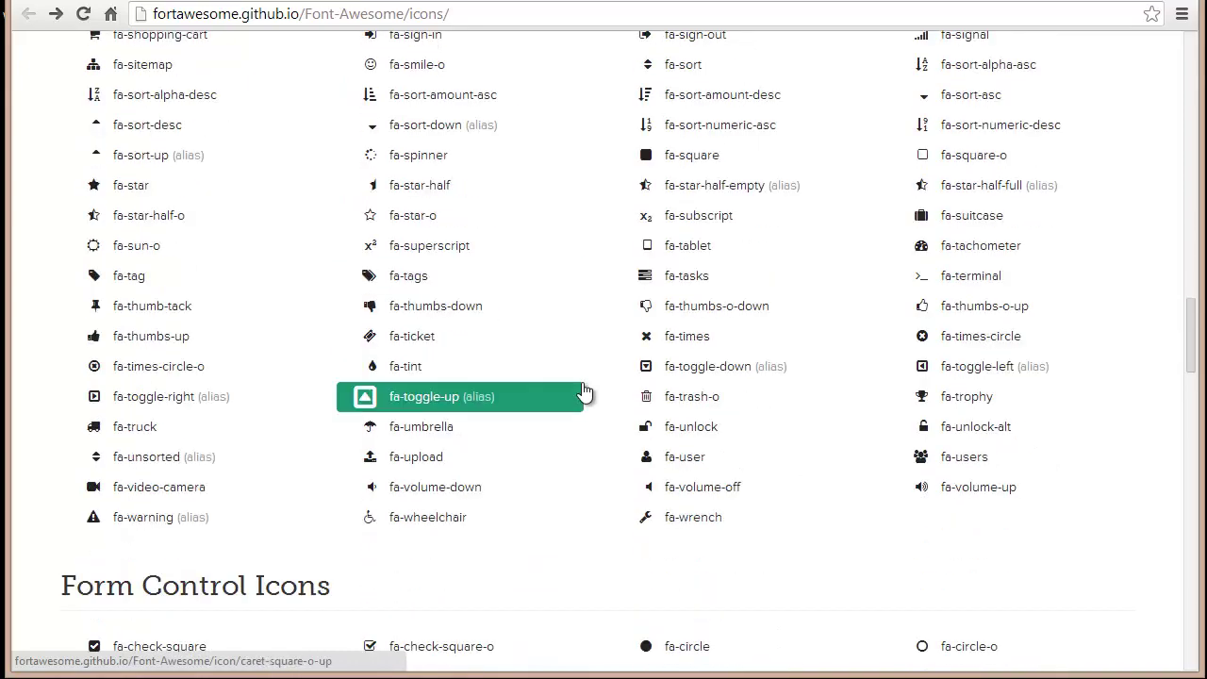
scroll(585, 392, "up", 7)
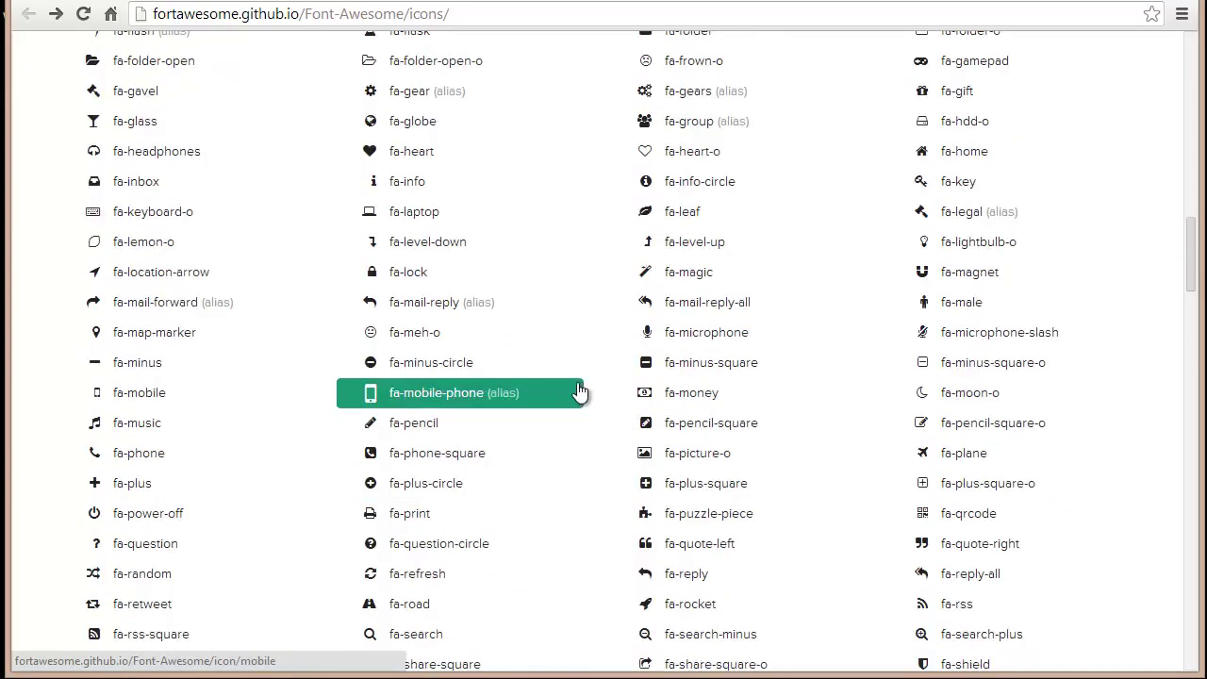
left_click(676, 158)
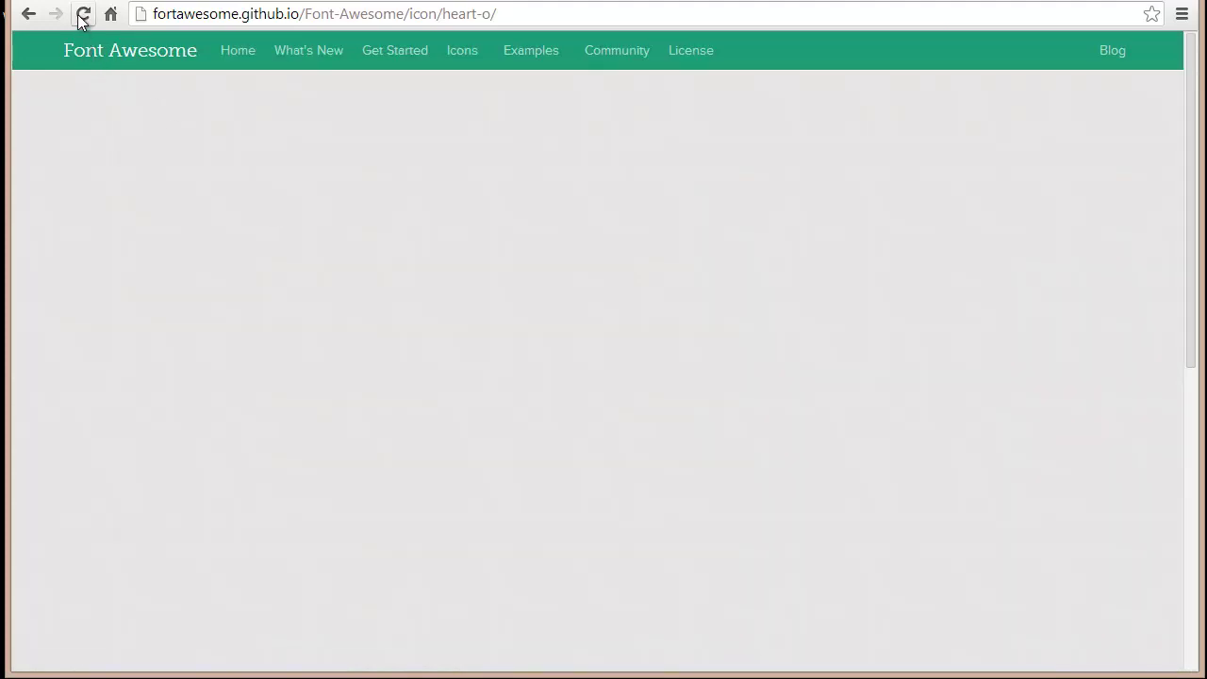
scroll(298, 465, "down", 1)
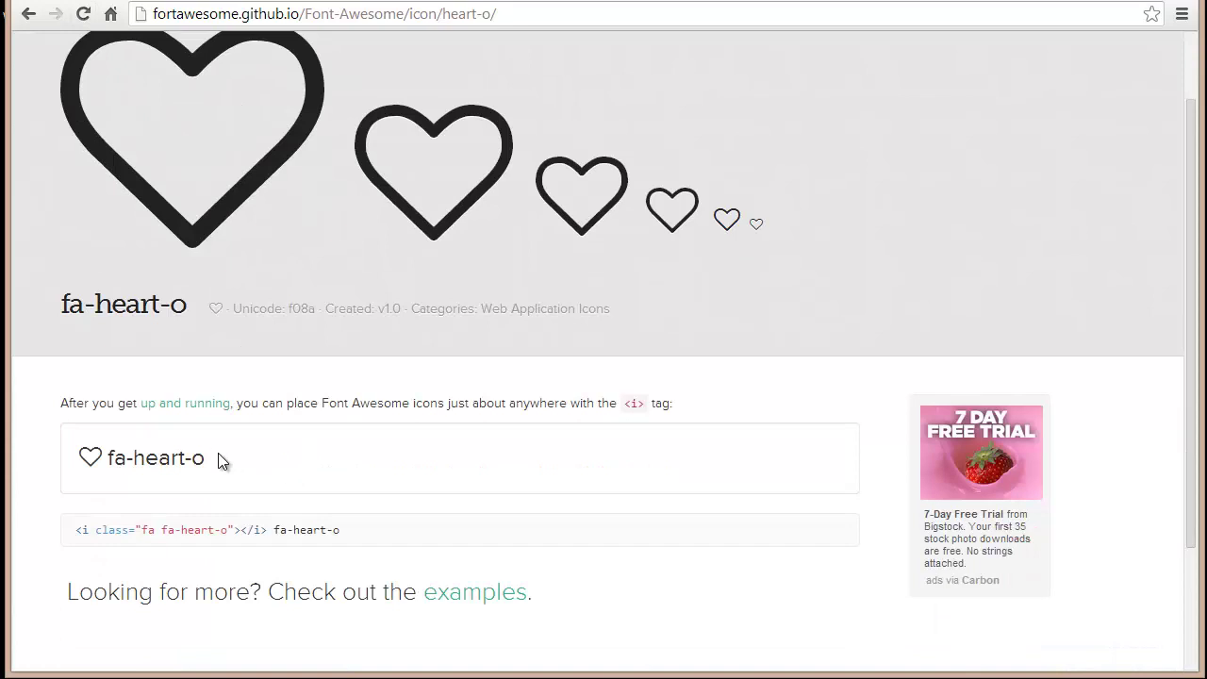
left_click_drag(218, 453, 110, 461)
key("ctrl+c")
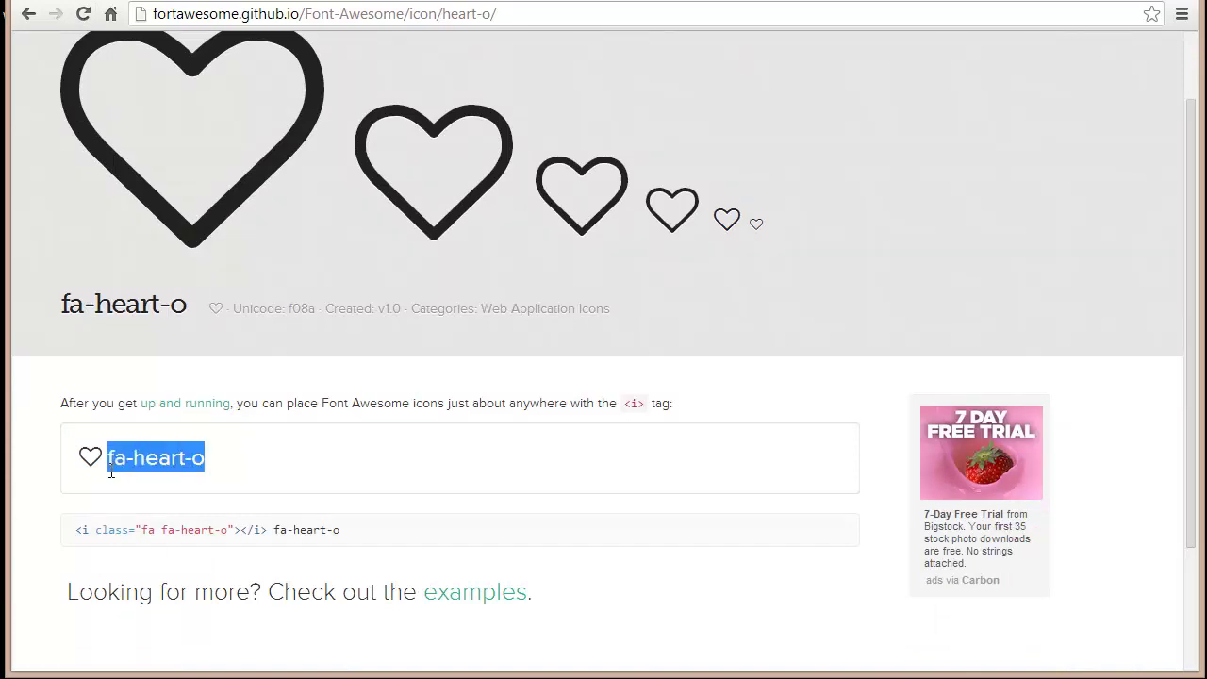
Step: Replace fa-heart with fa-heart-o in the Third Icon field and save the theme options
left_click(101, 2)
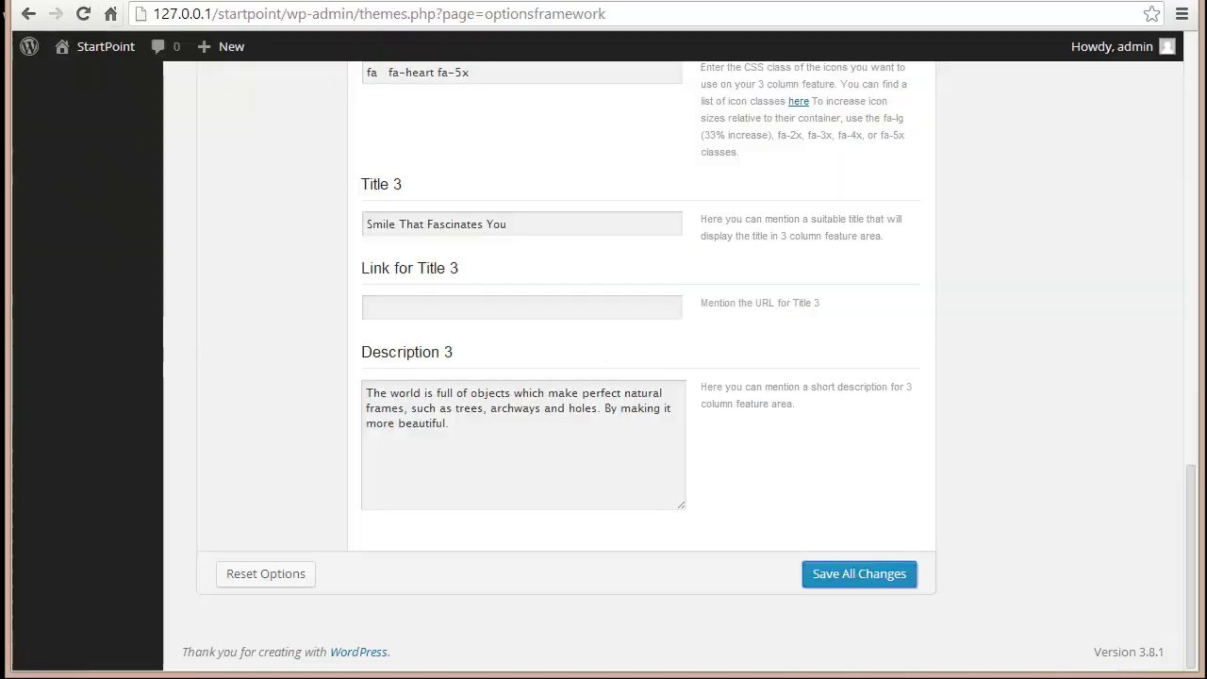
left_click_drag(436, 261, 385, 262)
key("ctrl+v")
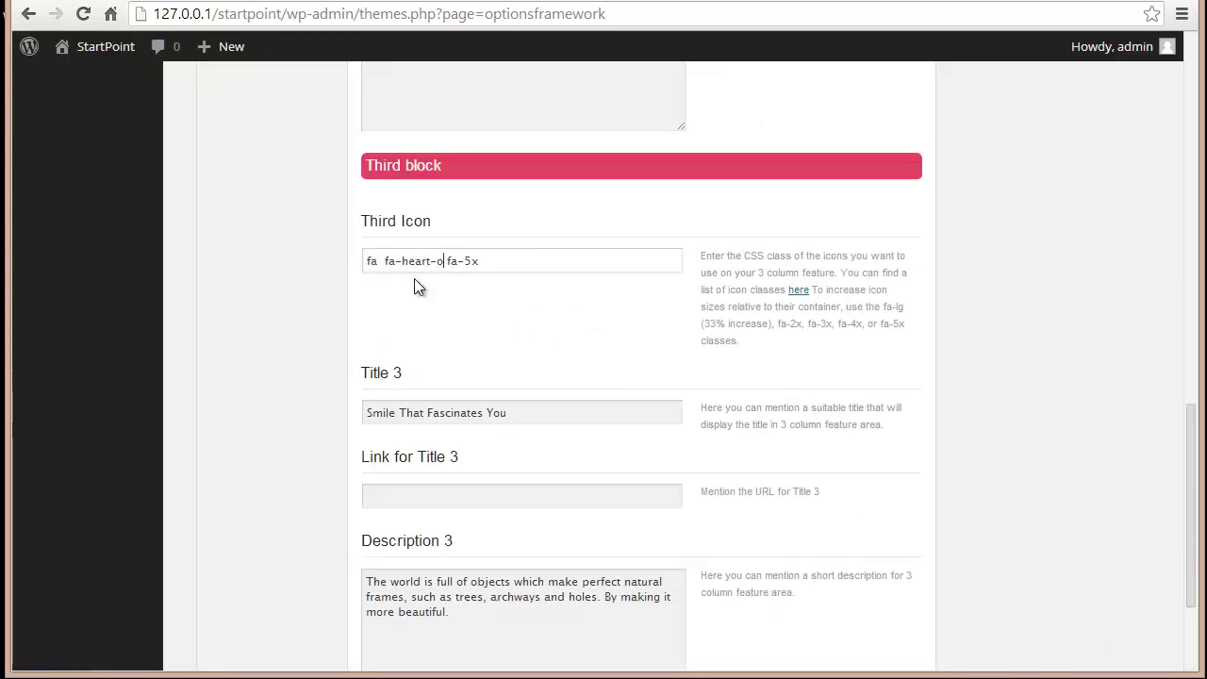
scroll(475, 361, "down", 1)
scroll(475, 361, "down", 1)
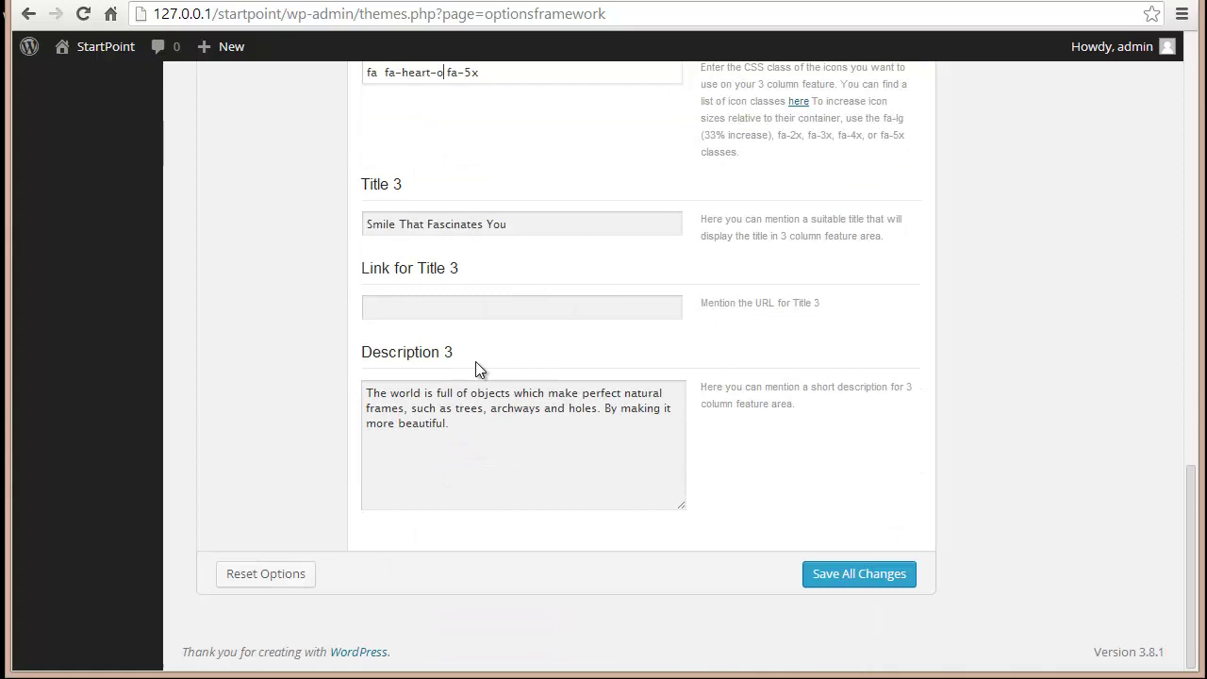
left_click(843, 573)
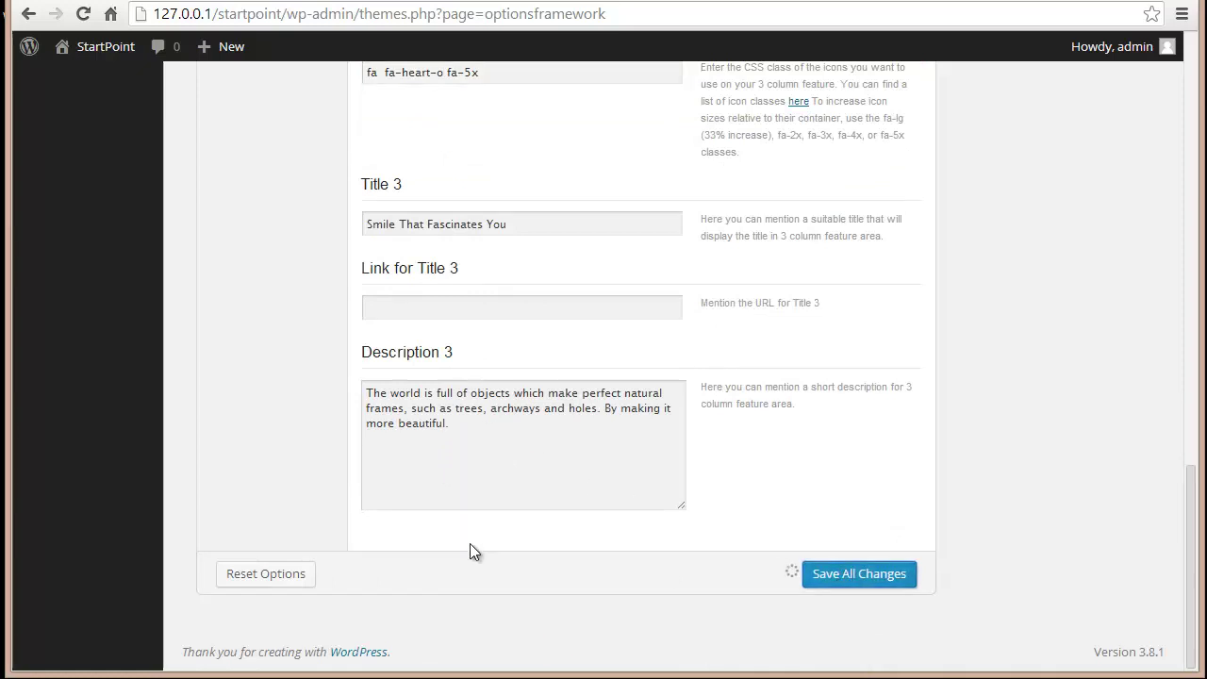
Step: Reload the front-end site to see the outline heart in the third feature
key("ctrl+Tab")
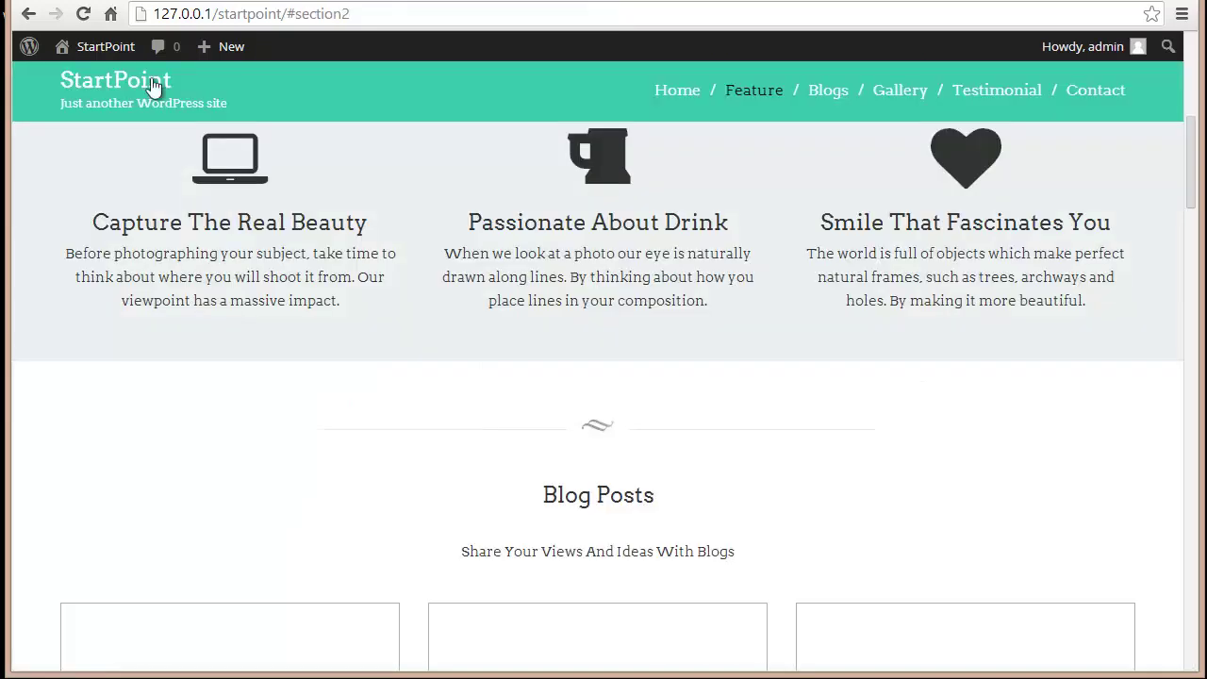
left_click(83, 14)
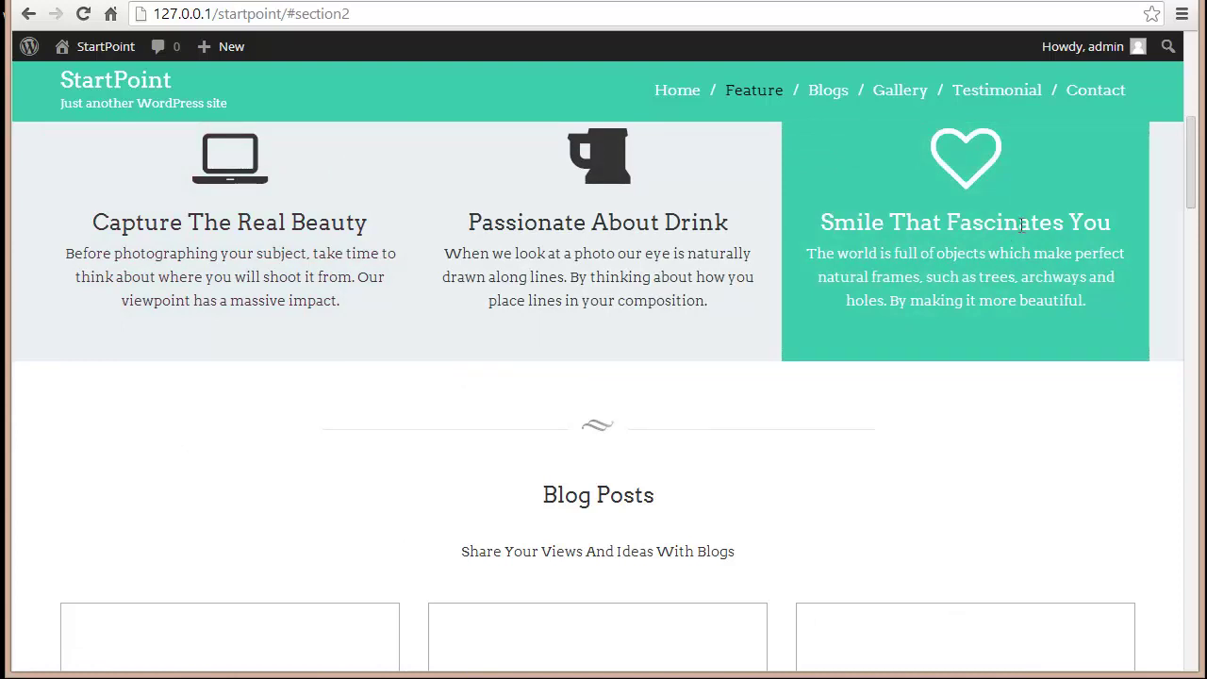
key("alt+Tab")
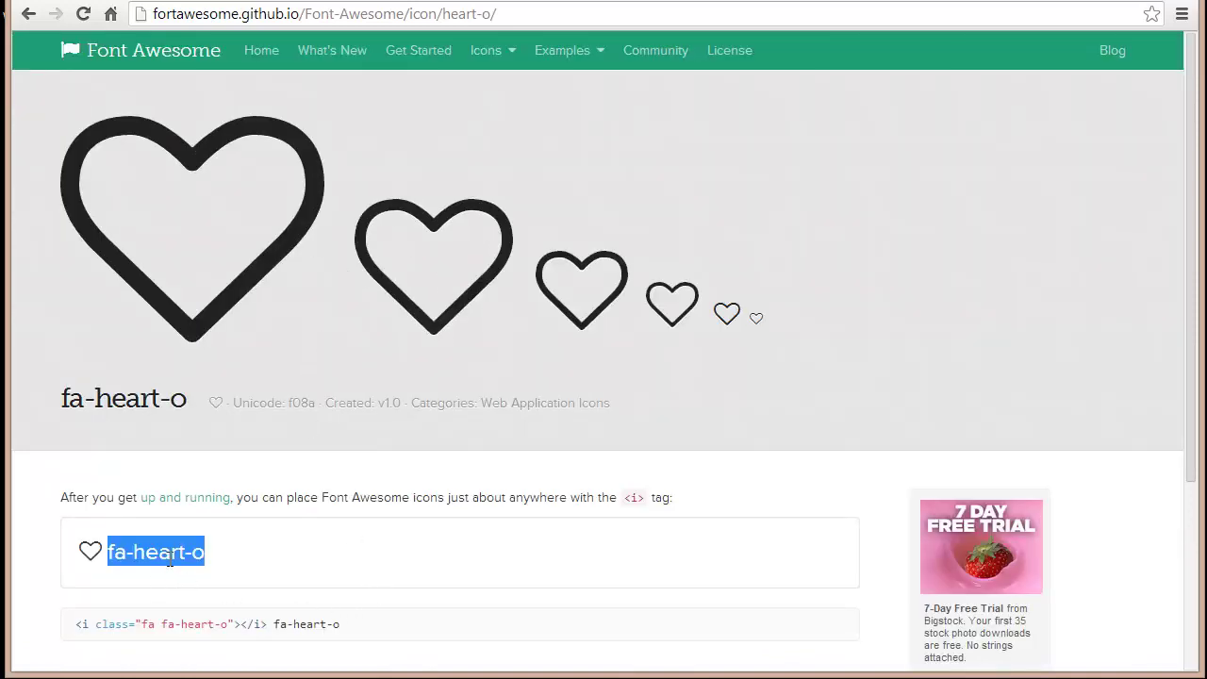
key("alt+Tab")
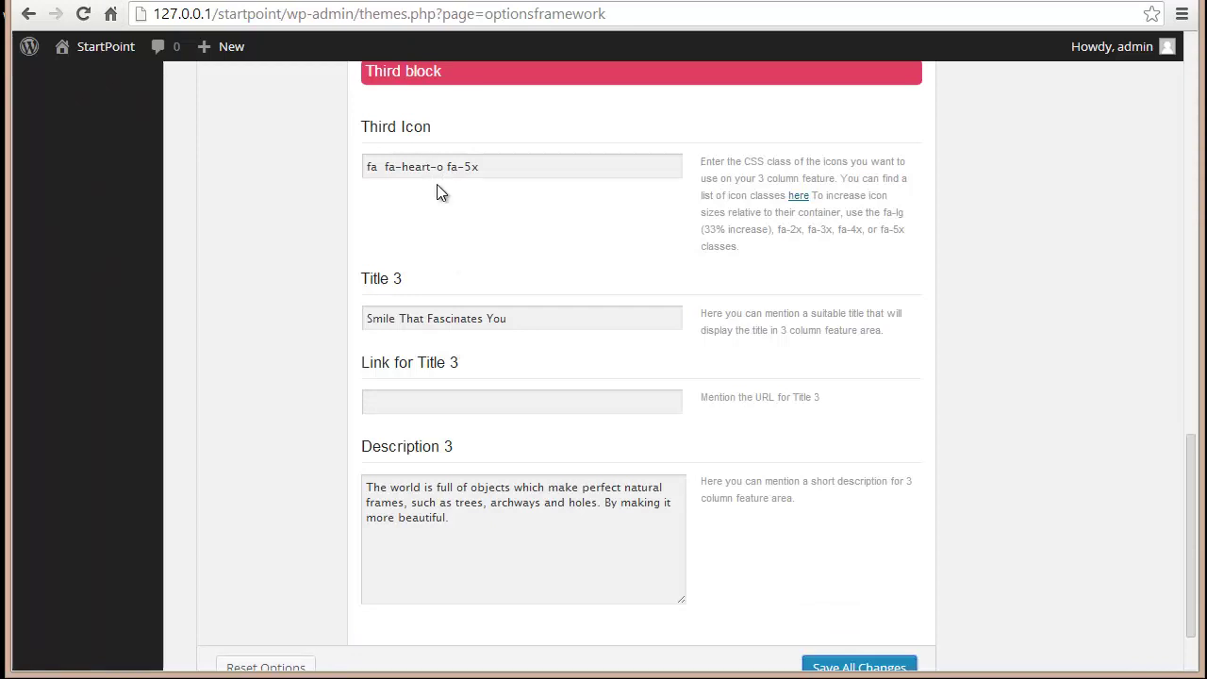
scroll(381, 261, "up", 1)
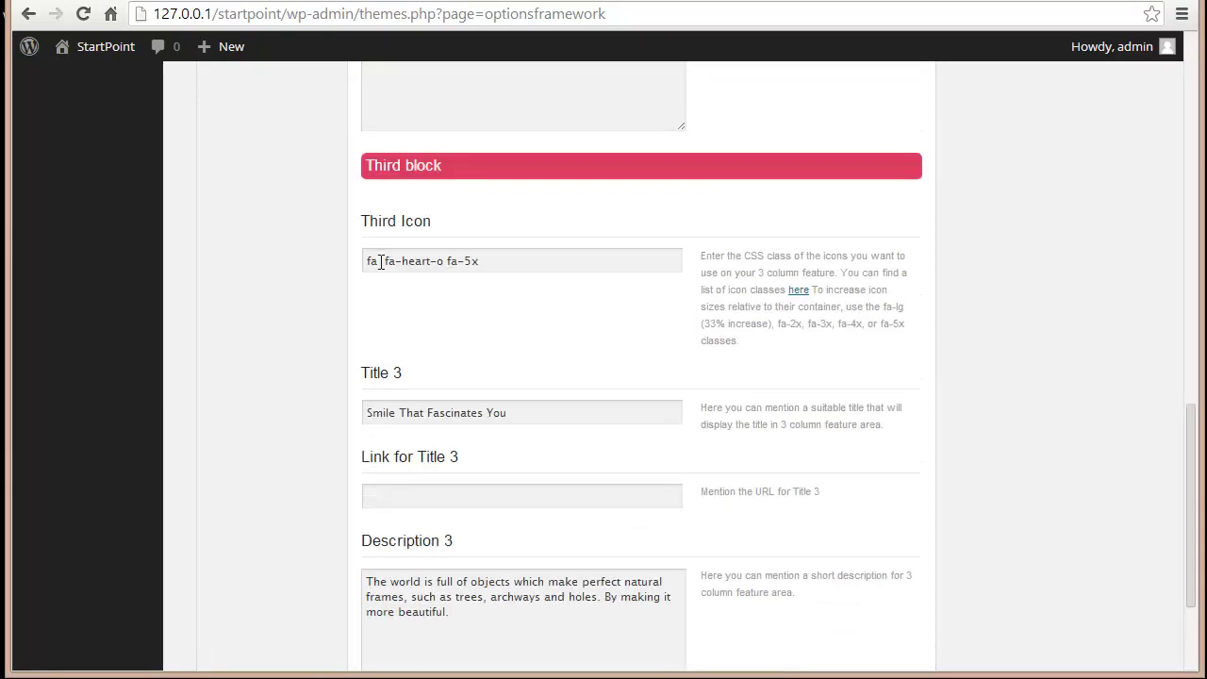
left_click_drag(381, 261, 367, 262)
left_click(368, 289)
left_click_drag(447, 261, 503, 306)
left_click(465, 261)
double_click(453, 261)
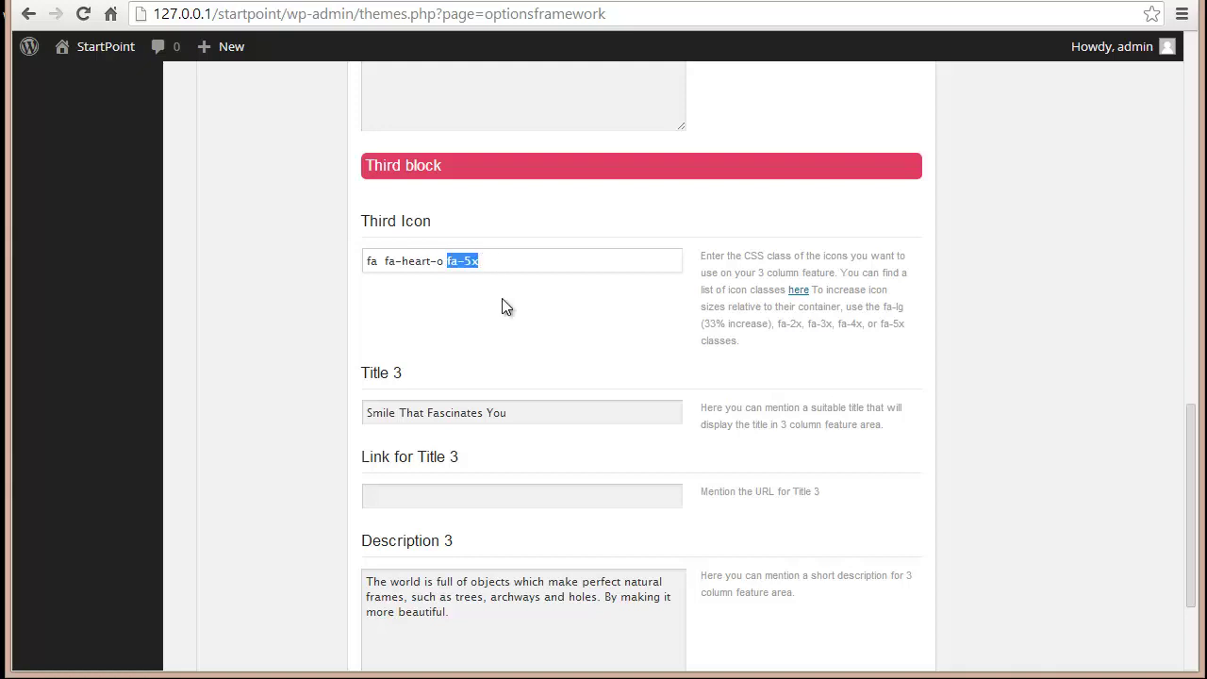
left_click(481, 267)
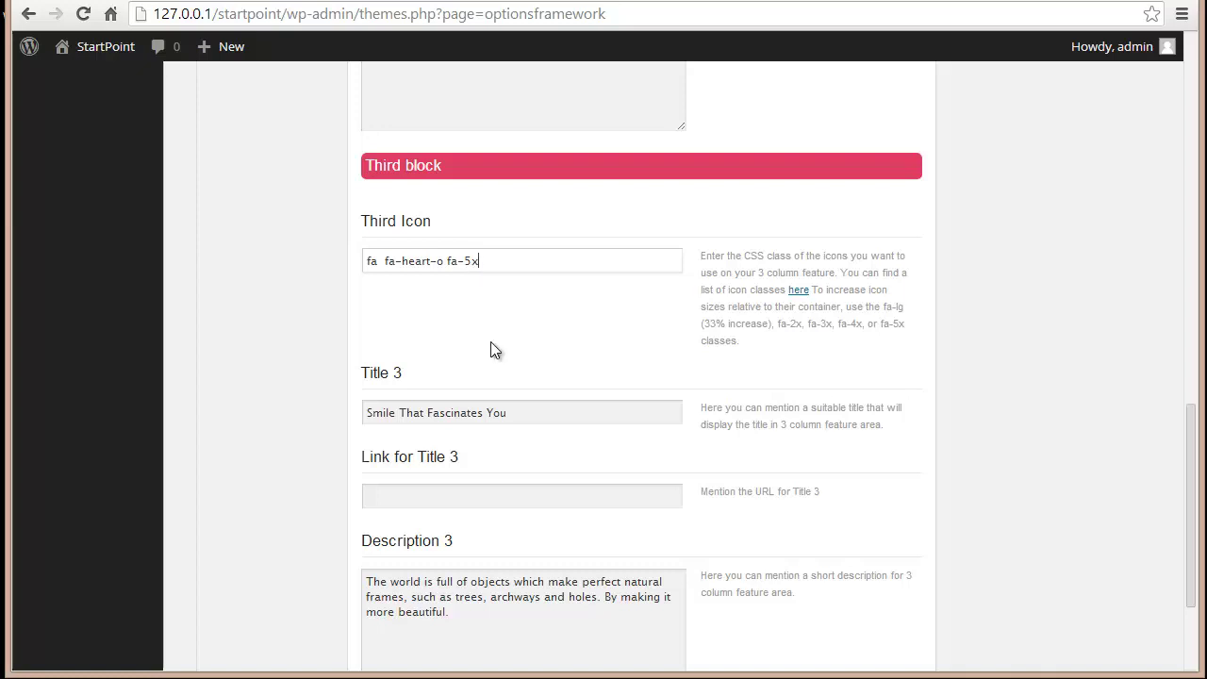
scroll(490, 348, "up", 4)
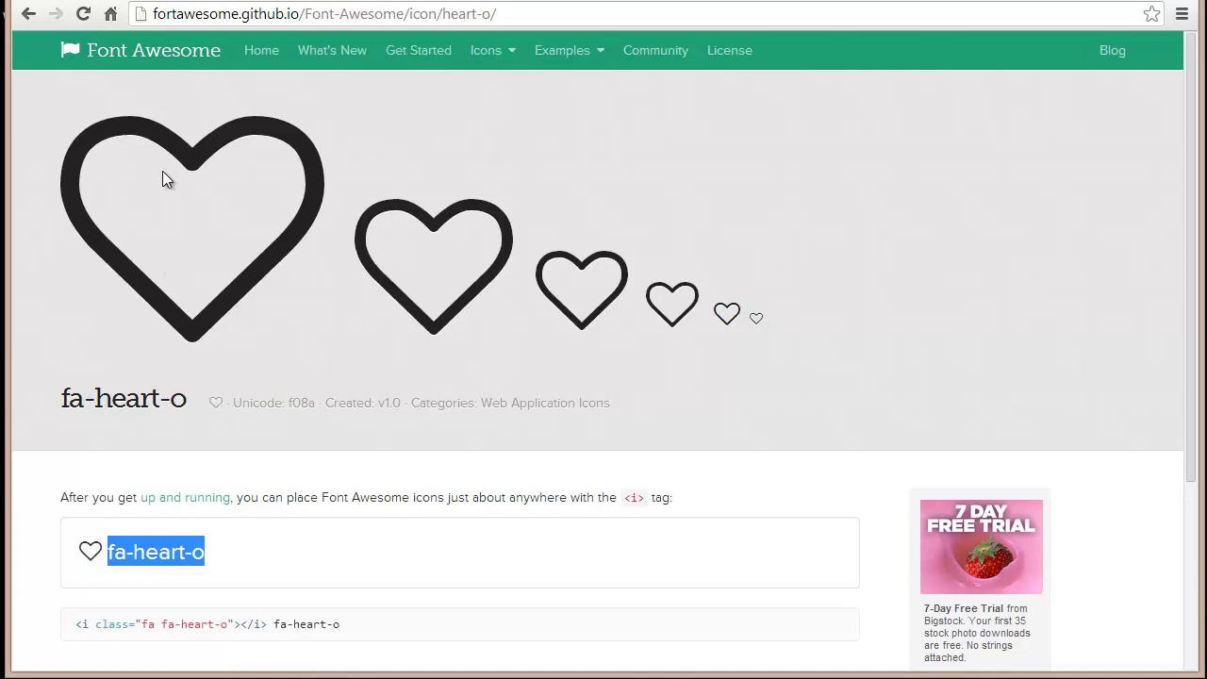
Step: Copy the <i class="fa fa-heart-o"></i> code and go to the WordPress Posts list
scroll(285, 476, "down", 3)
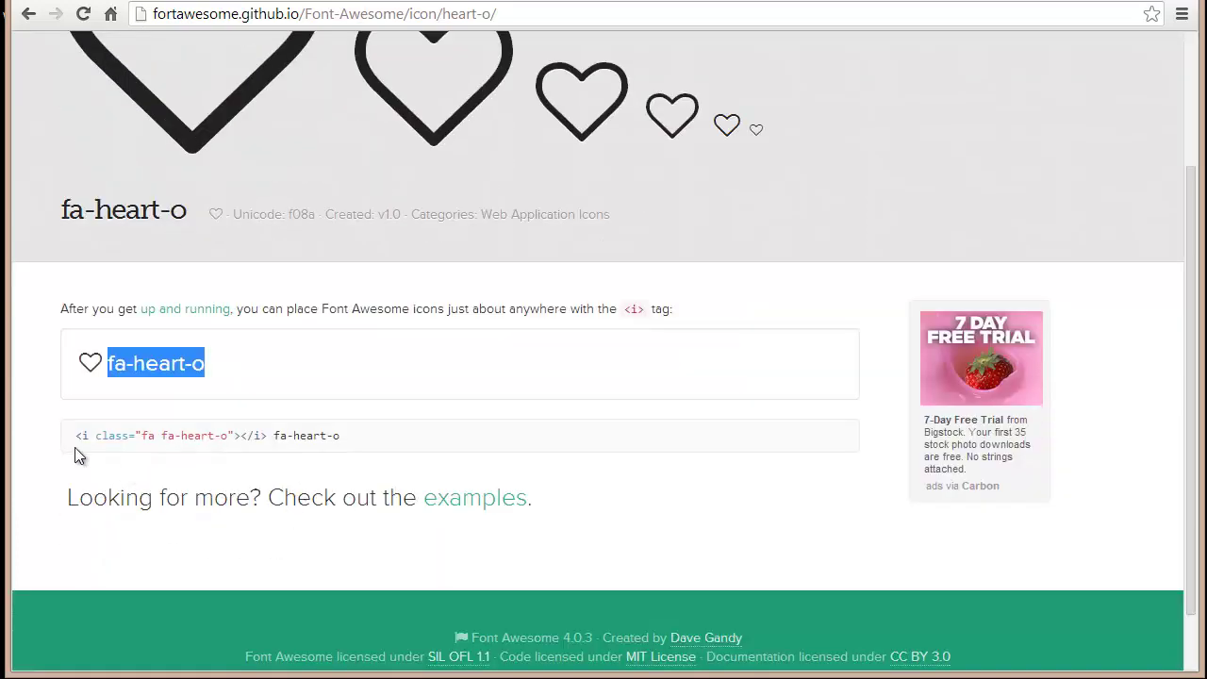
left_click_drag(77, 435, 268, 445)
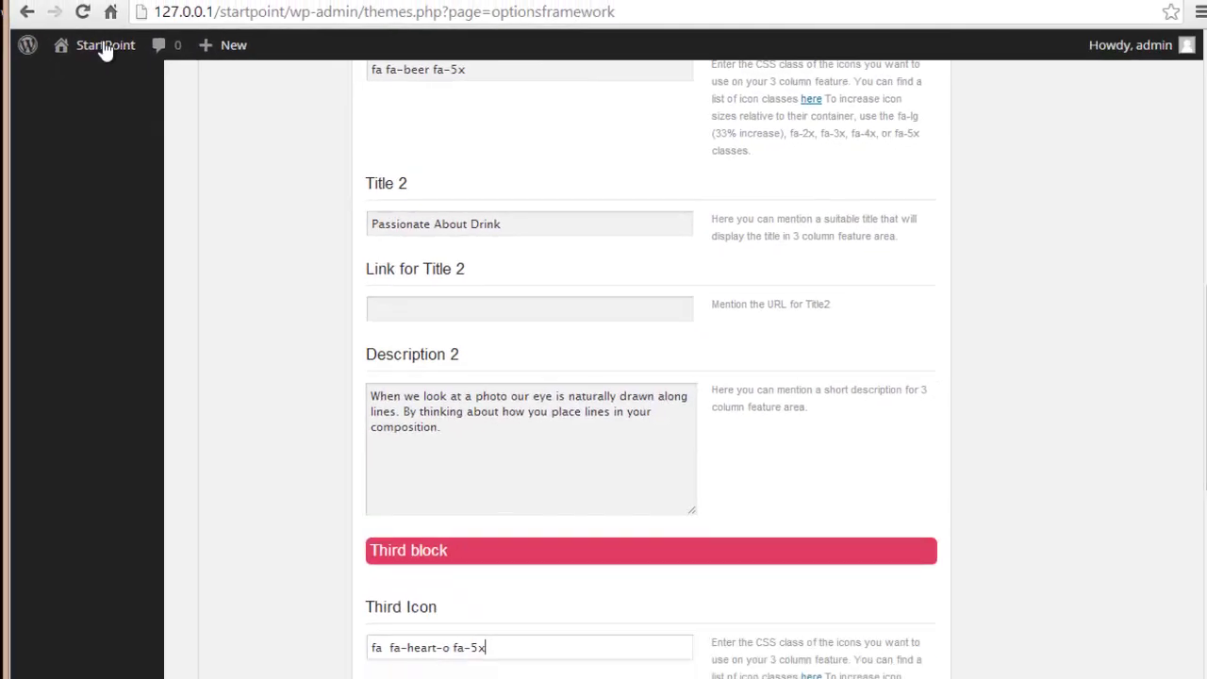
scroll(179, 430, "up", 5)
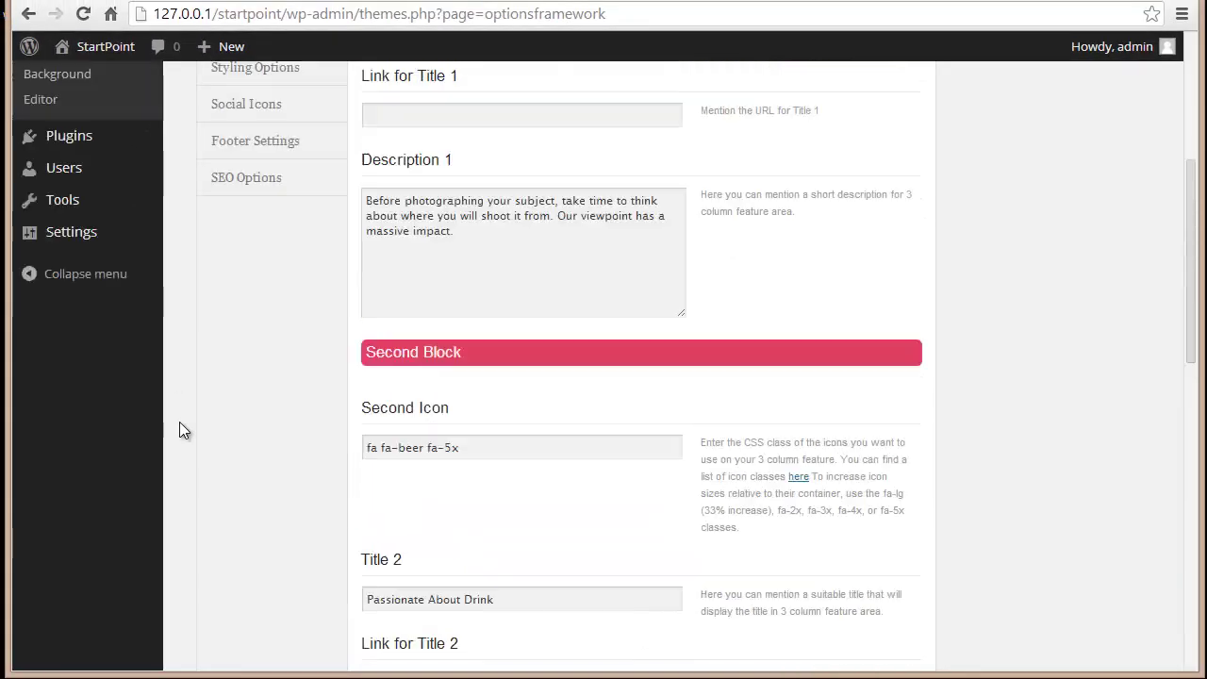
scroll(184, 415, "up", 4)
left_click(48, 138)
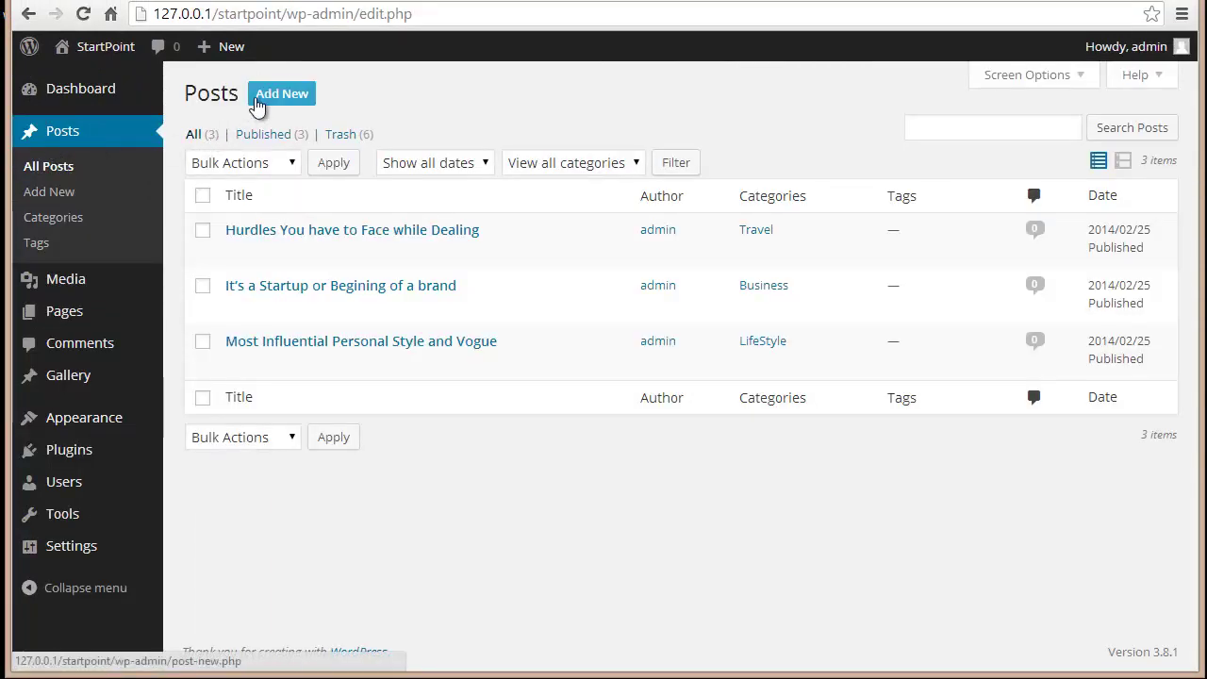
Step: Publish a new Business post titled 'Heart' containing the pasted heart icon code, then view it
left_click(256, 98)
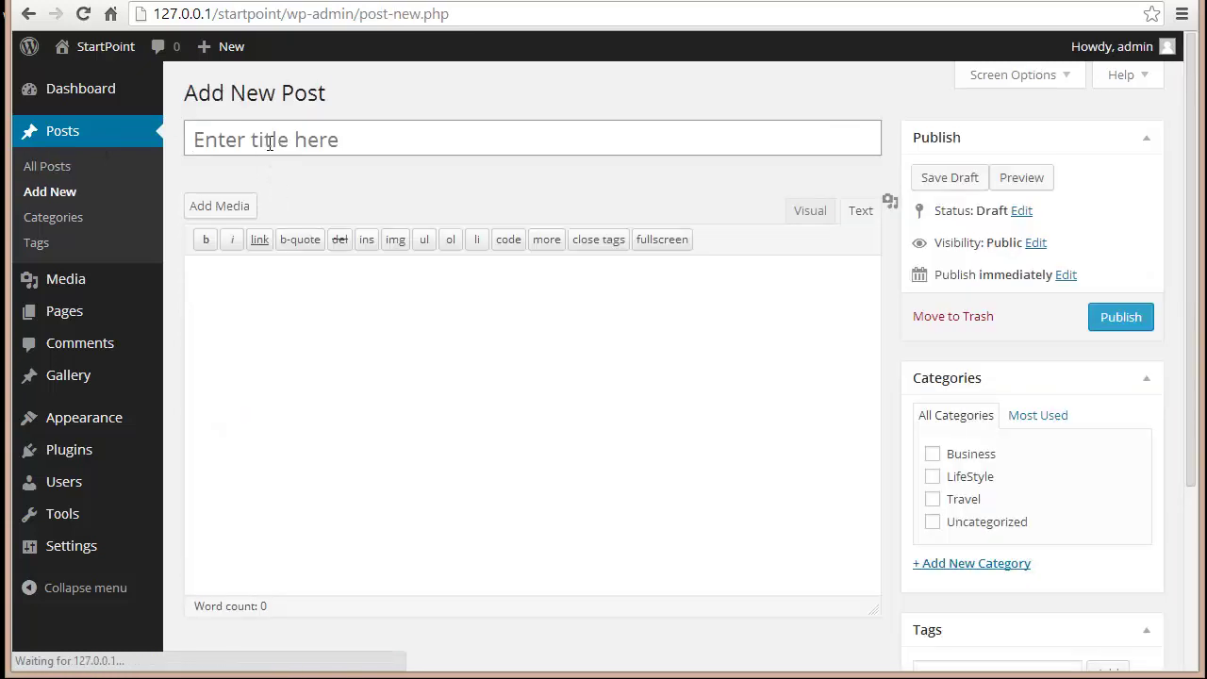
left_click(270, 142)
type("H")
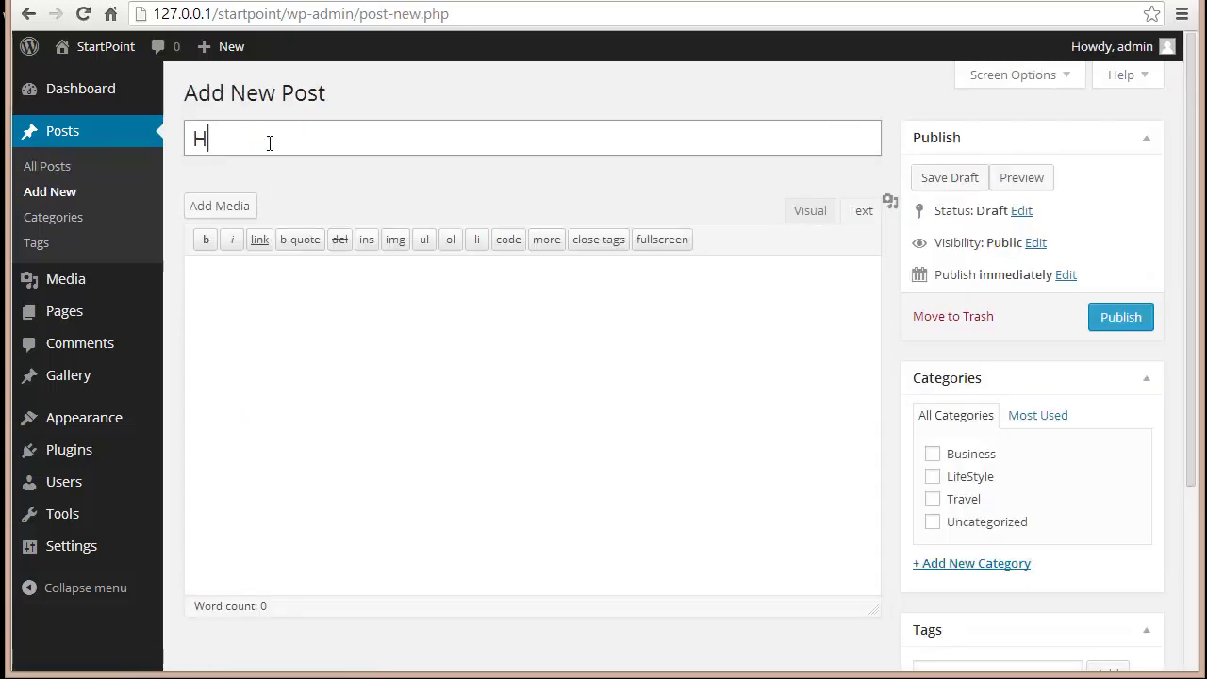
type("eart")
left_click(268, 308)
type("<i class=\"fa fa-heart-o\"></i>")
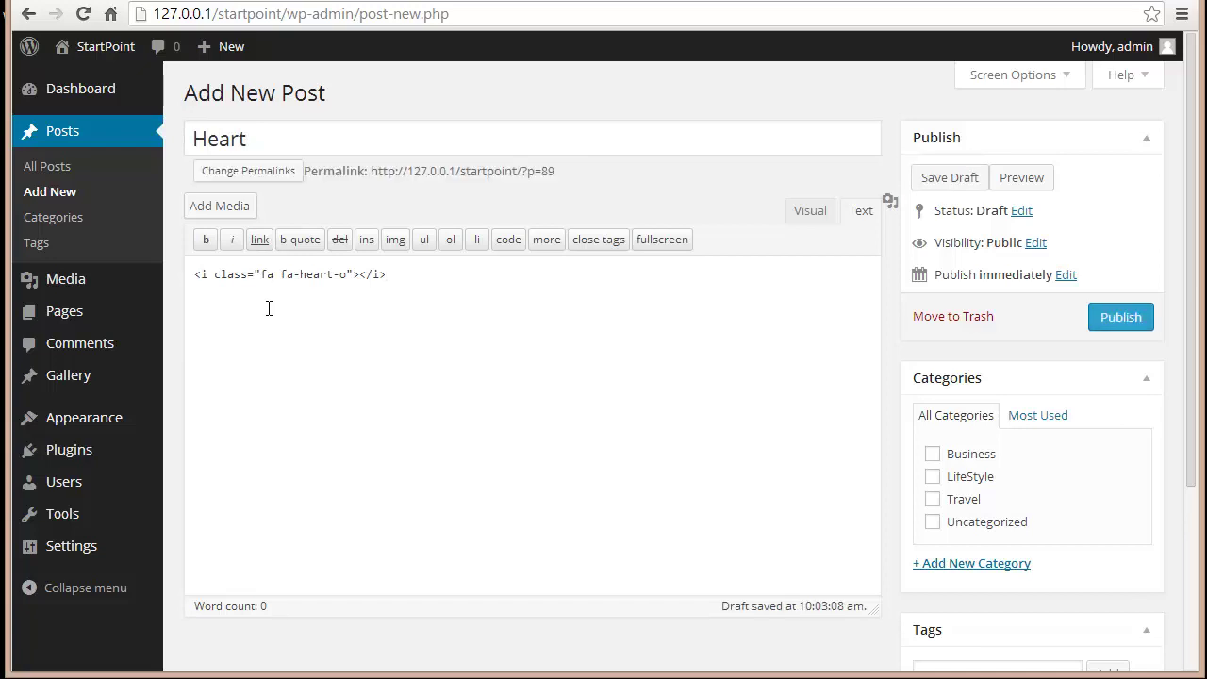
left_click(932, 455)
left_click(1121, 317)
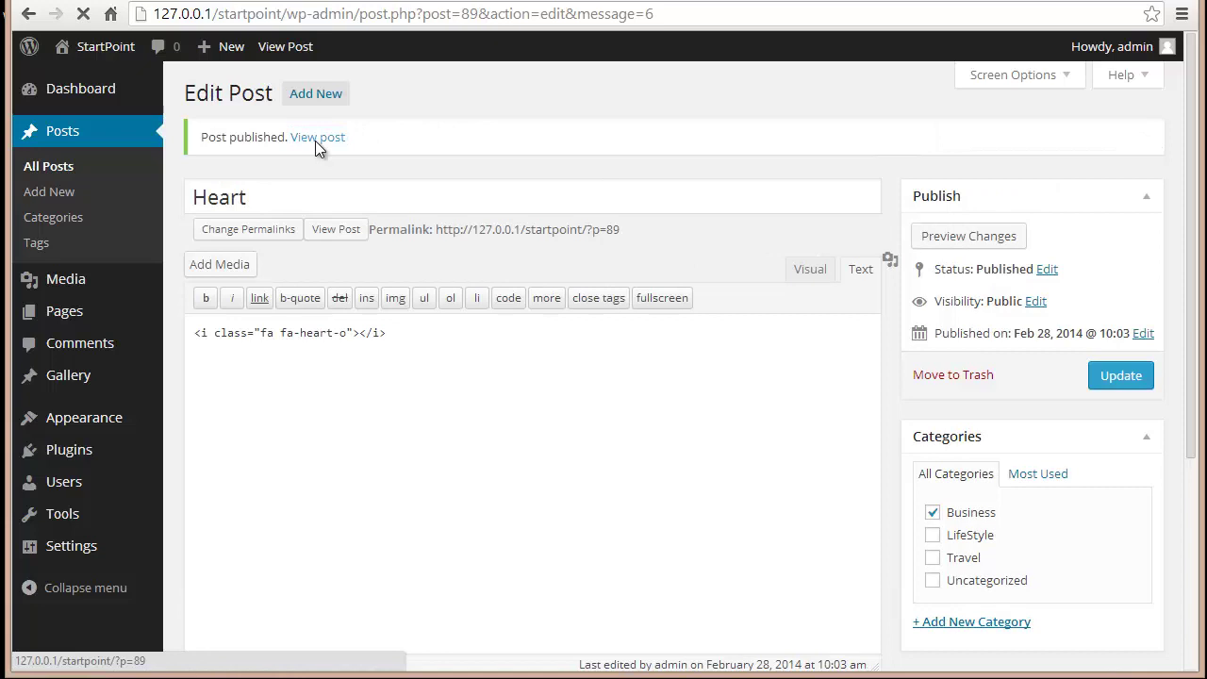
left_click(317, 142)
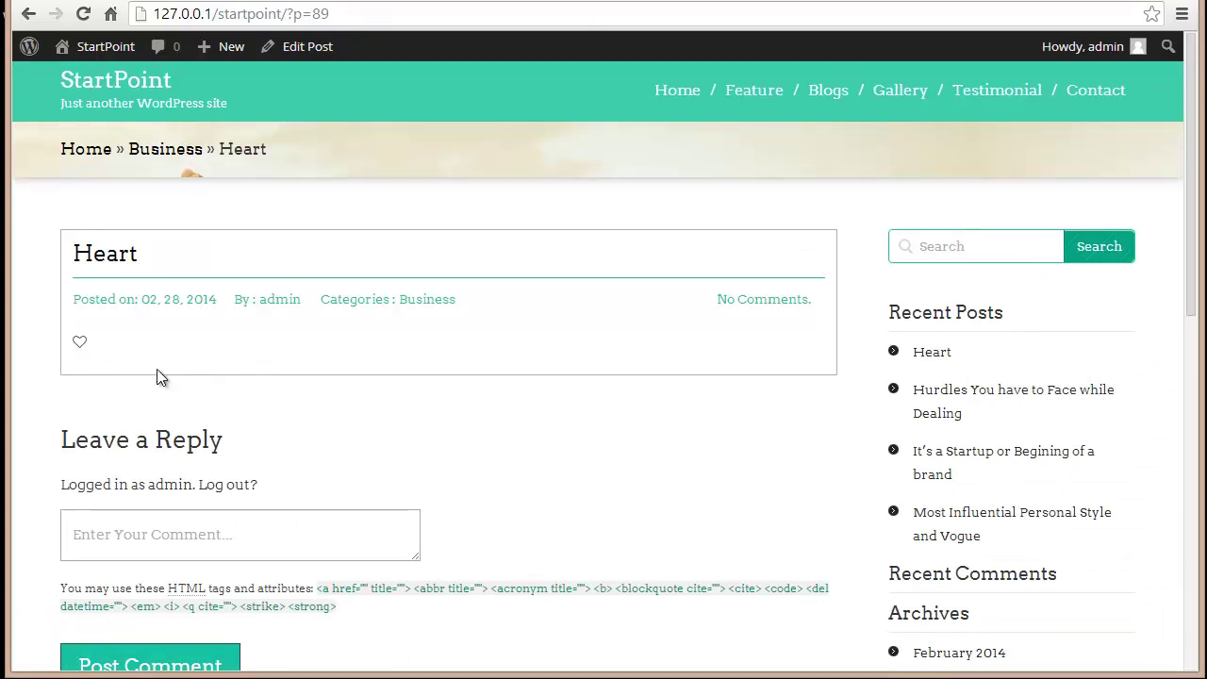
Step: Add fa-5x to the Heart post's icon class, update the post, and view it
left_click(28, 17)
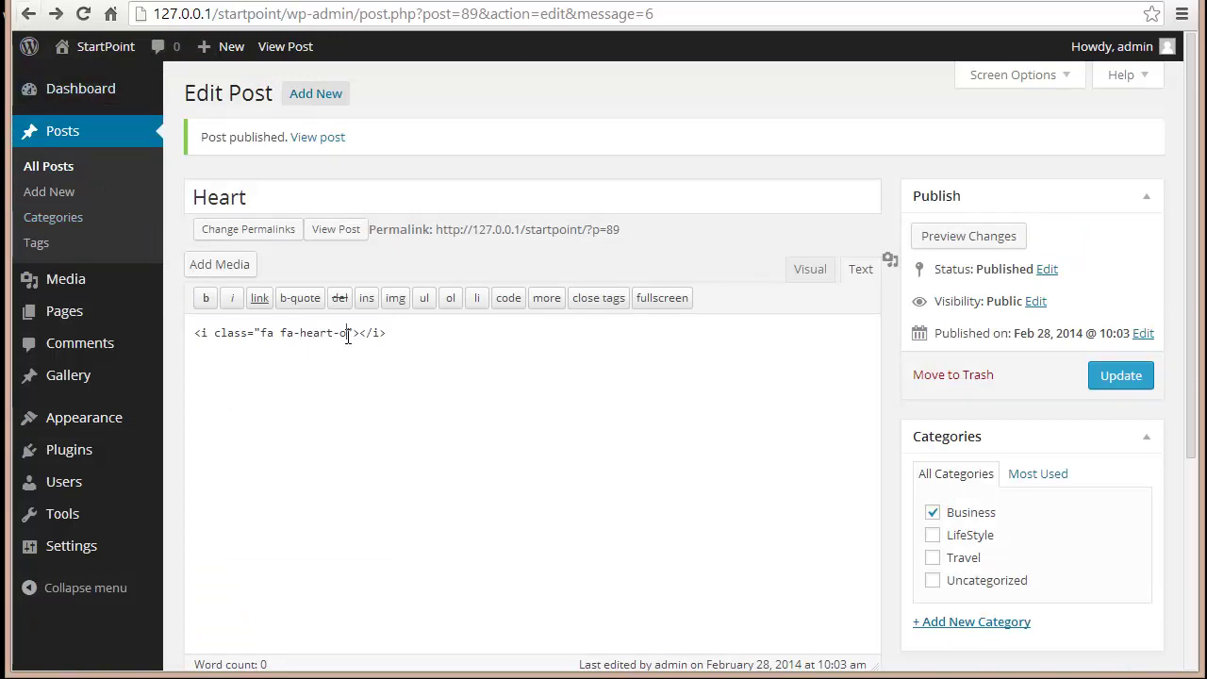
left_click(347, 335)
type("fa-5x")
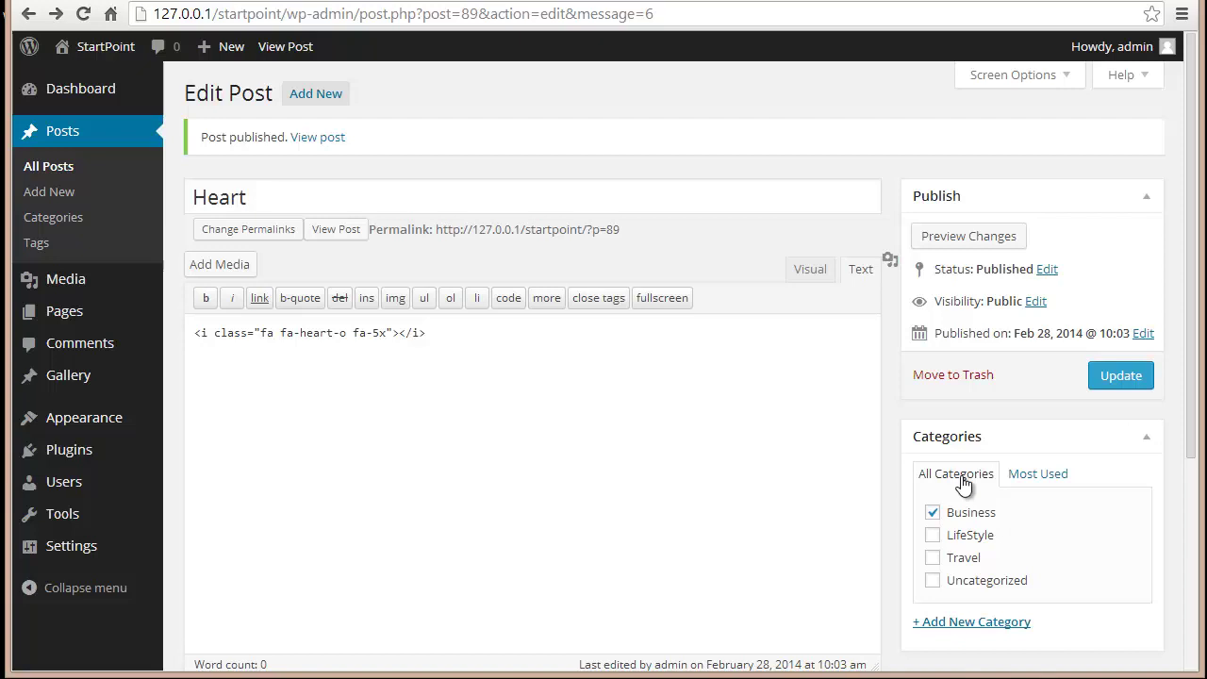
left_click(1103, 382)
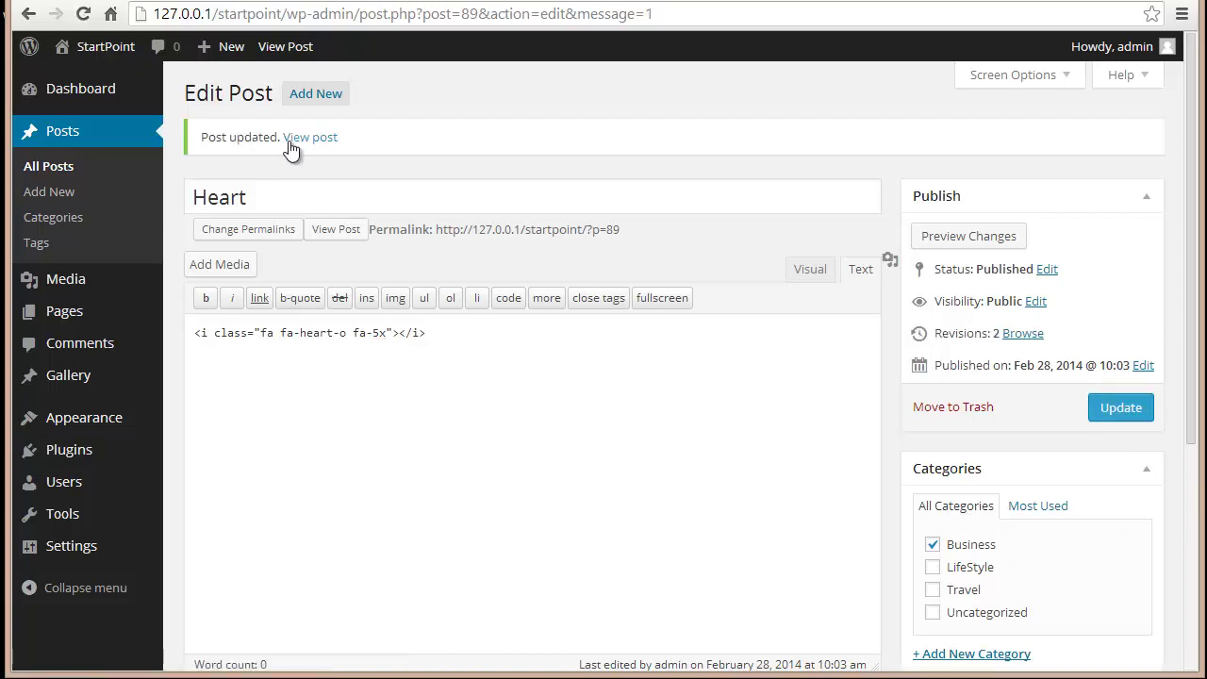
left_click(289, 140)
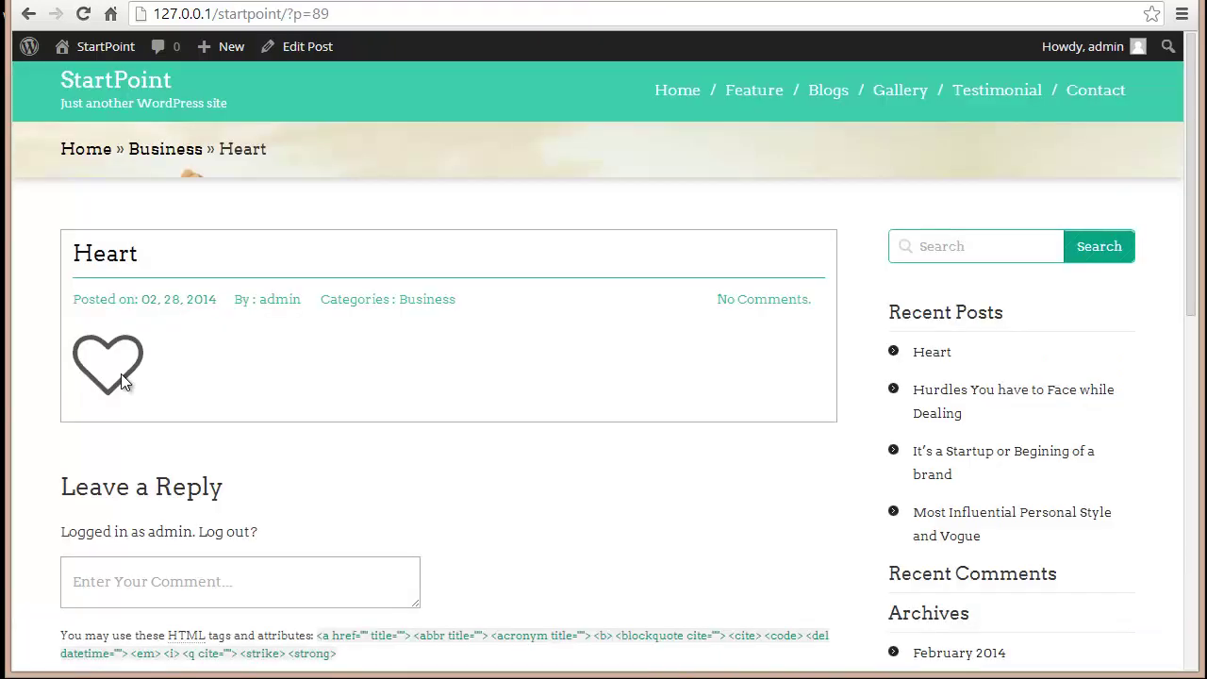